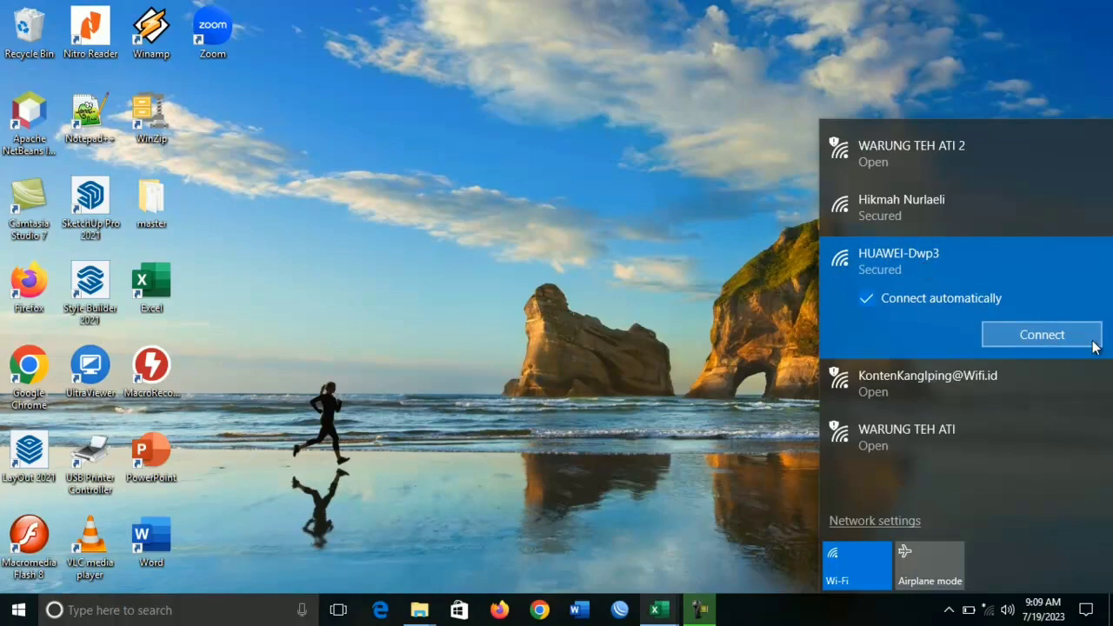
- Join HUAWEI-Dwp3 with the WLAN key from the router label and make the PC discoverable
left_click(1078, 342)
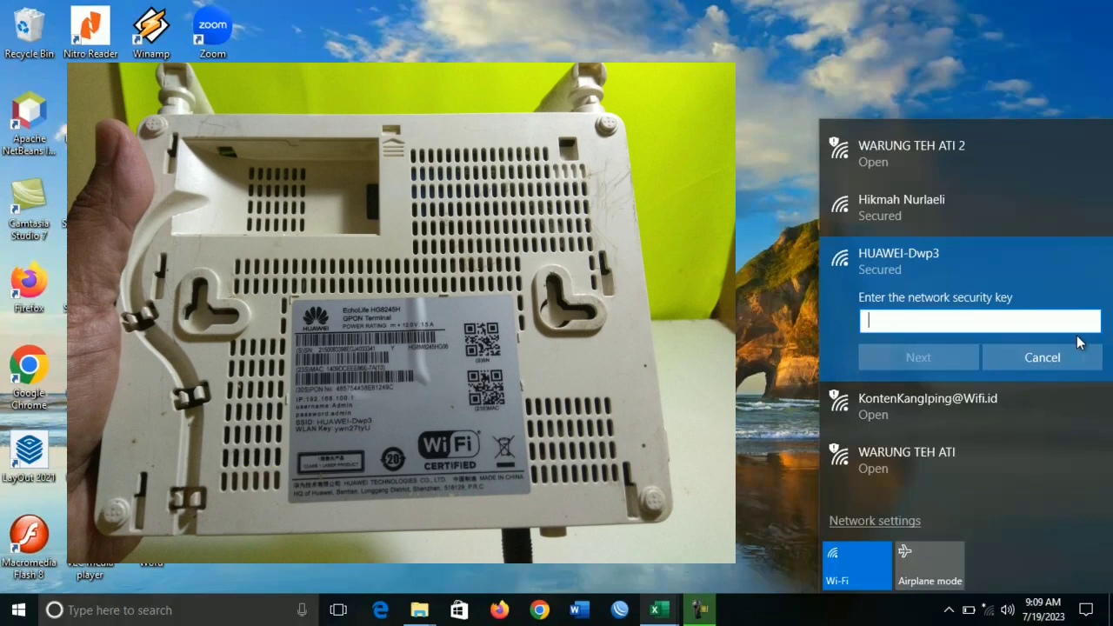
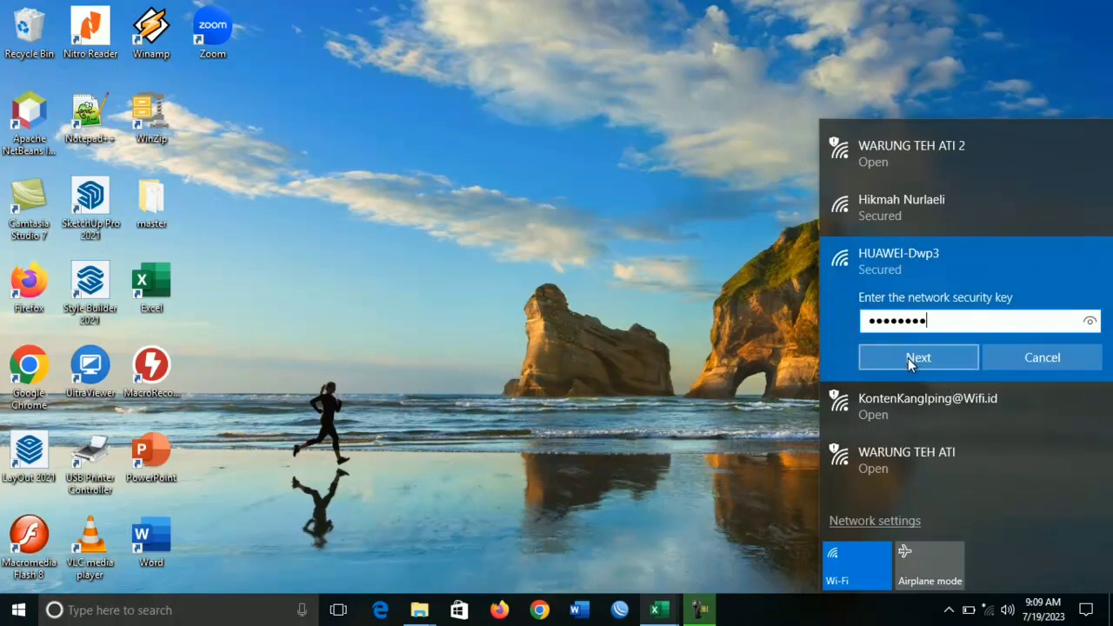
left_click(908, 358)
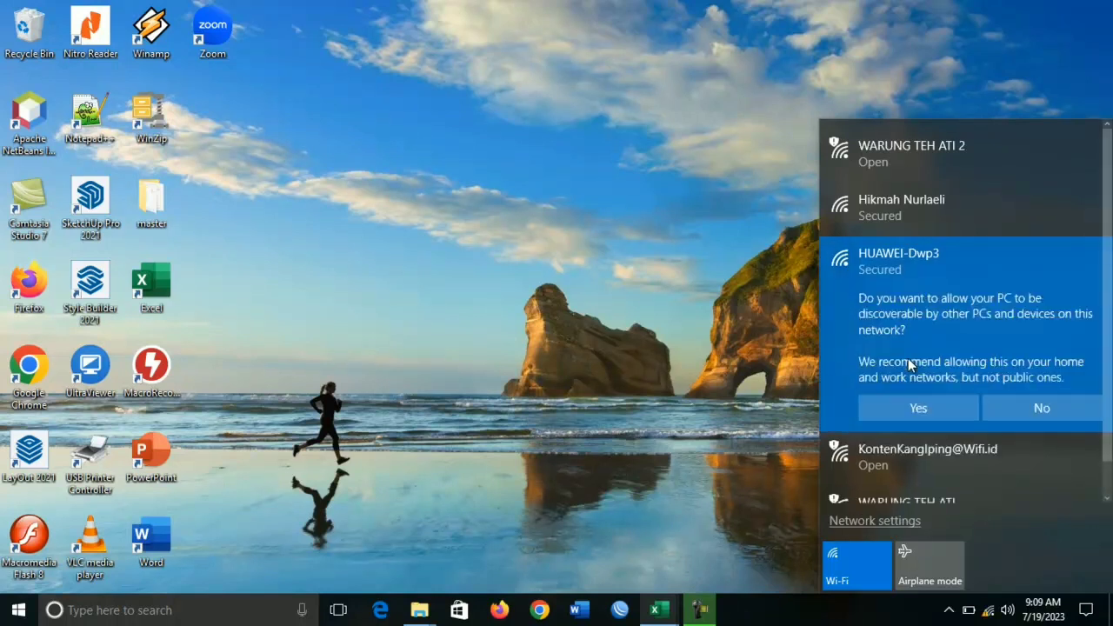
left_click(927, 405)
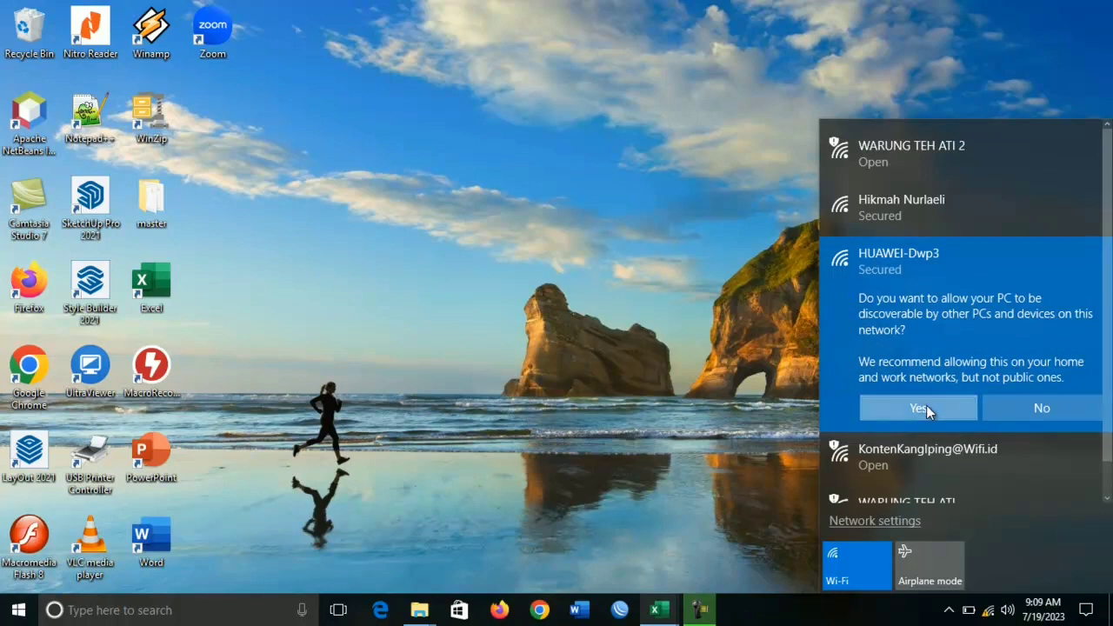
left_click(500, 414)
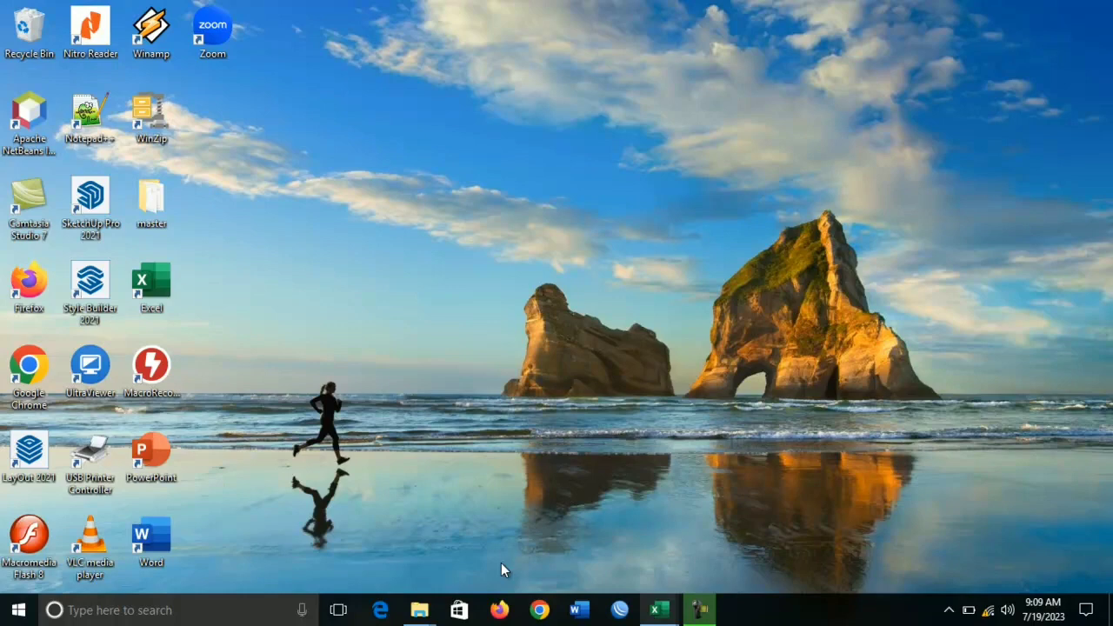
- Open Firefox and go to 192.168.100.1
left_click(501, 610)
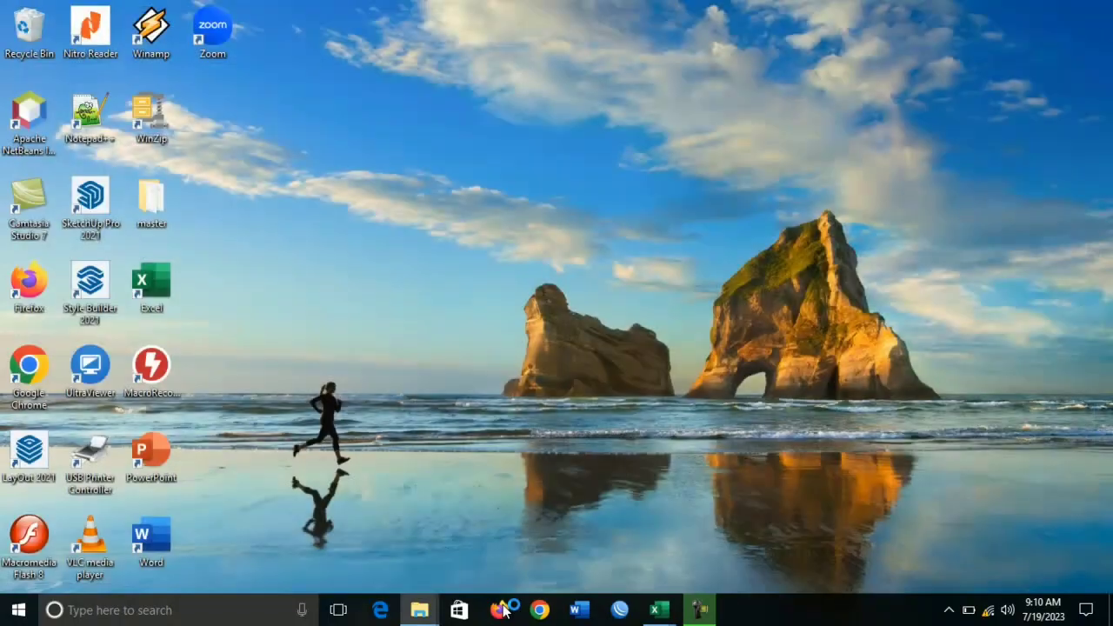
left_click(306, 53)
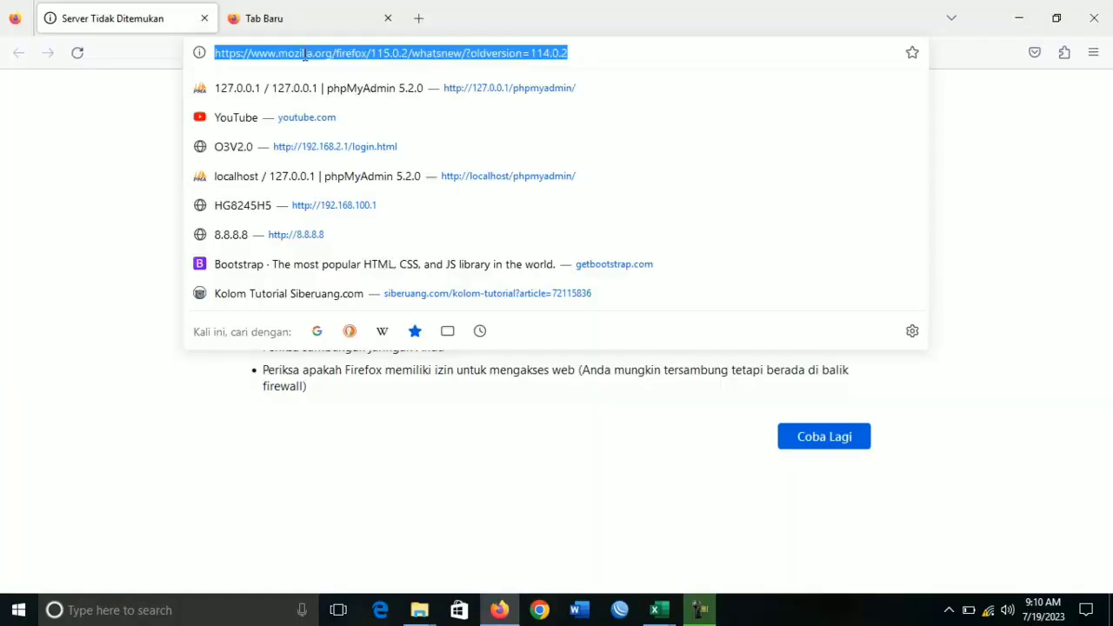
type("19")
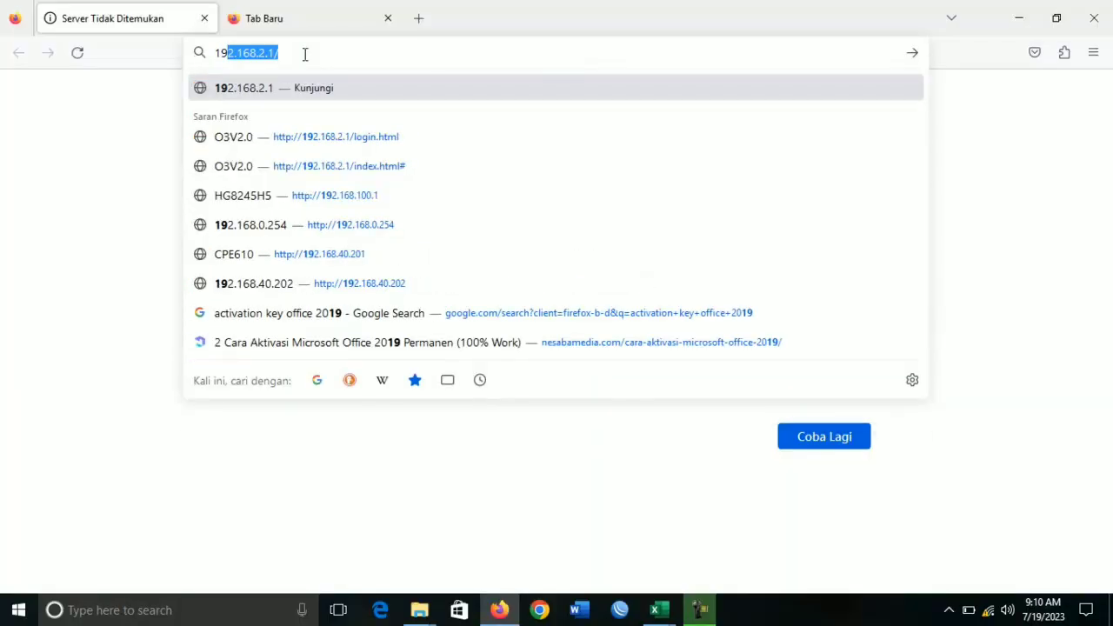
type("2.")
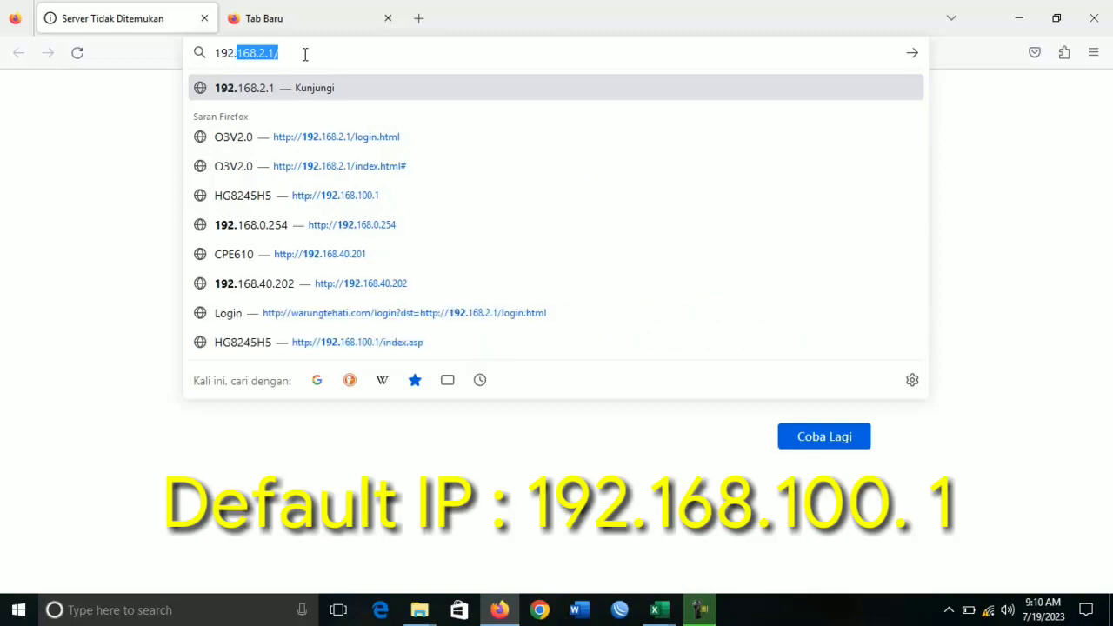
type("168")
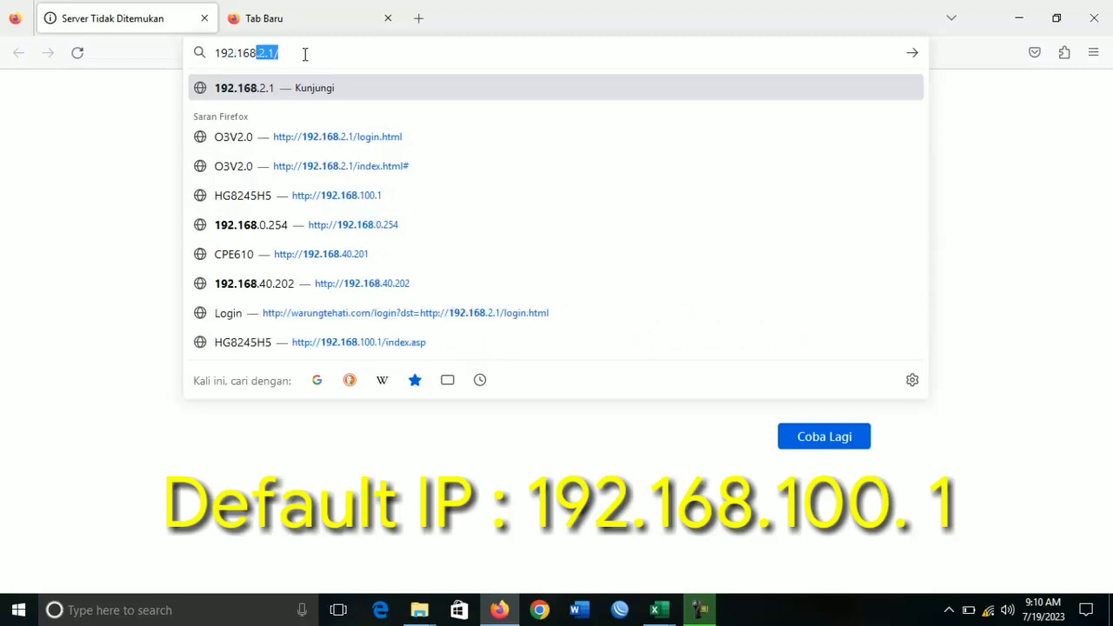
type(".100.1")
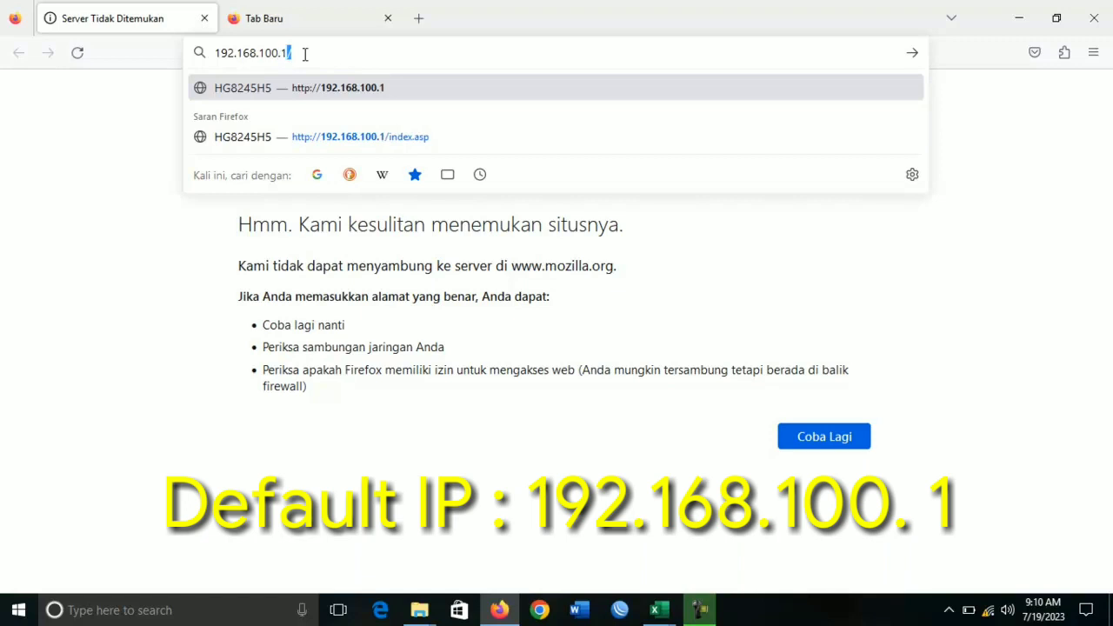
key("Return")
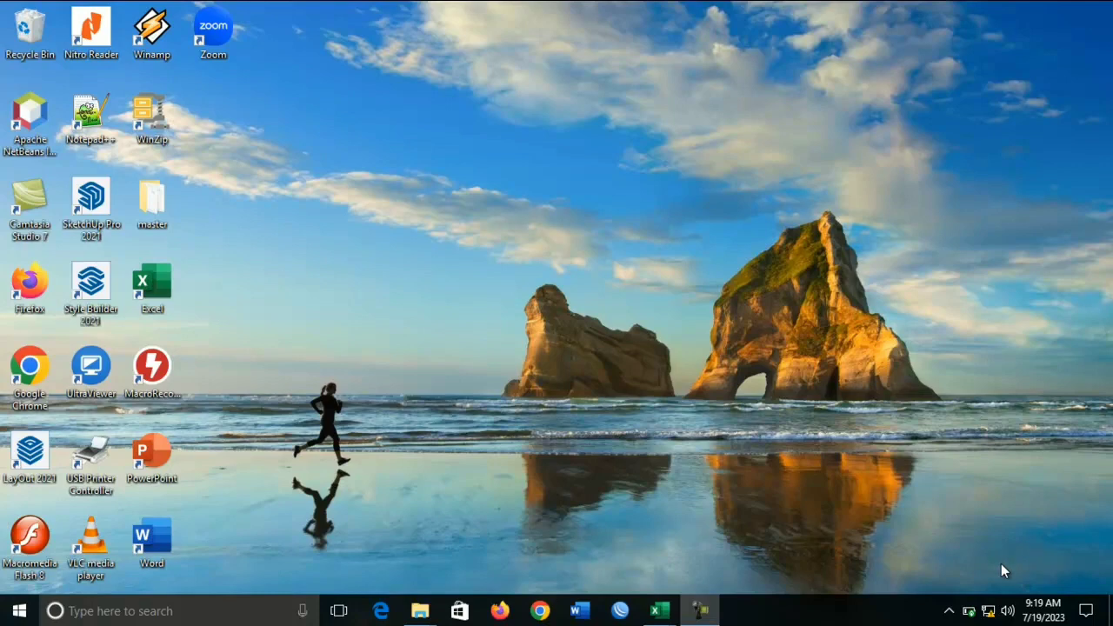
- Open the Ethernet adapter's Properties through Network and Sharing Center's adapter settings
mouse_move(990, 609)
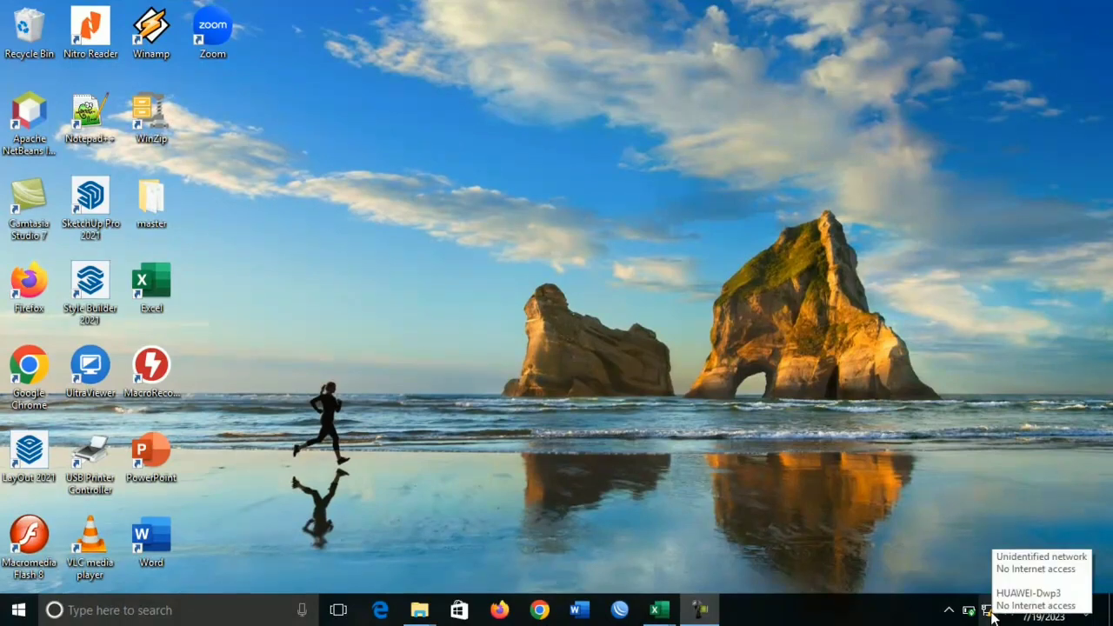
right_click(992, 611)
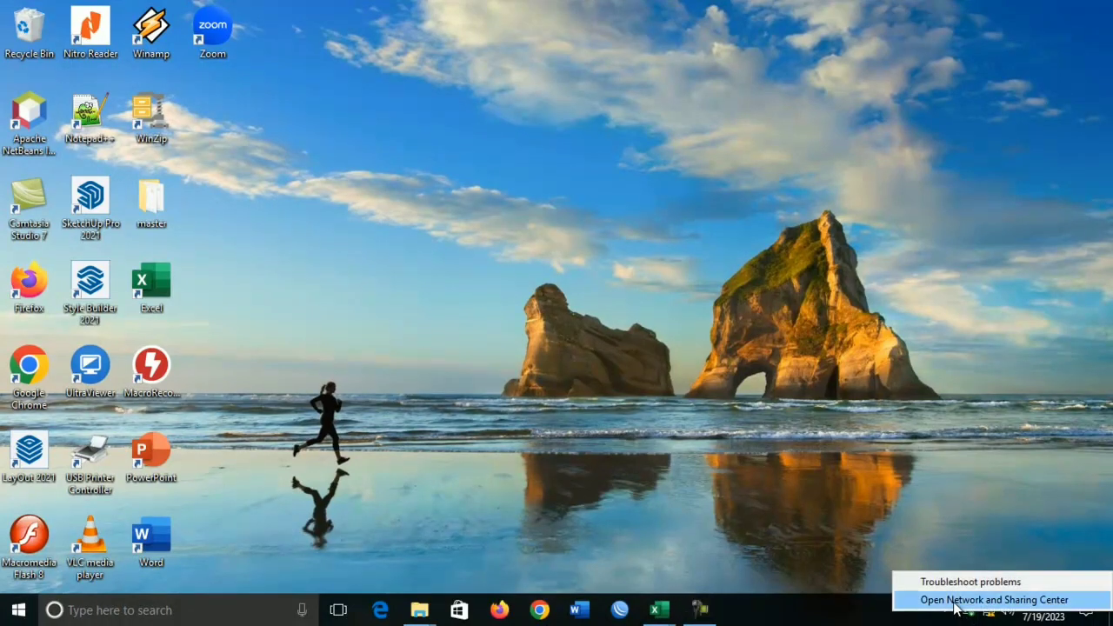
left_click(955, 600)
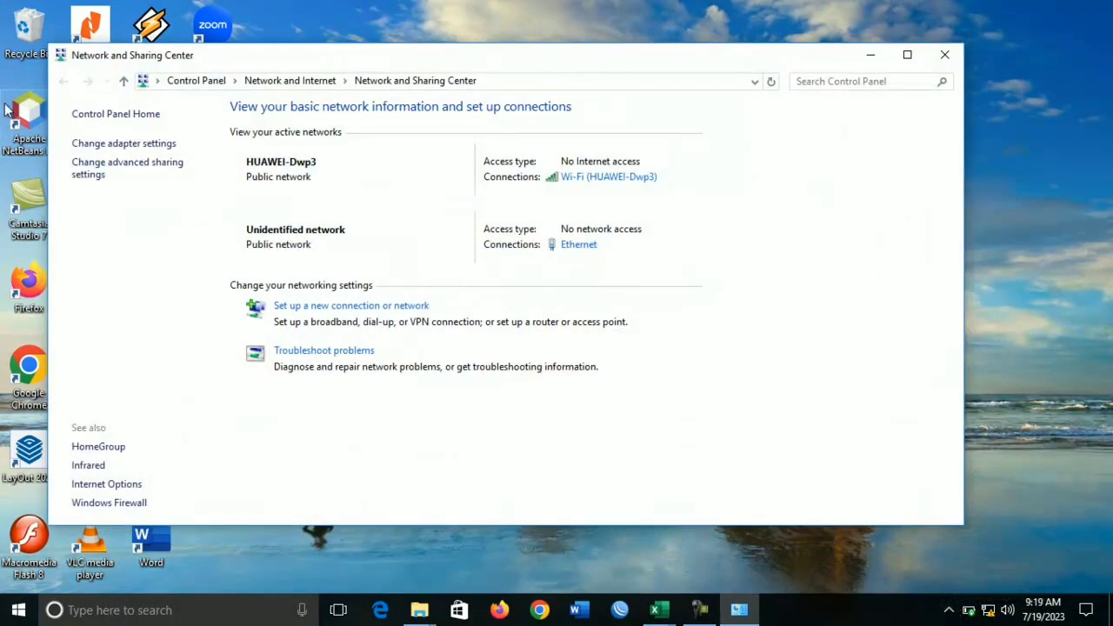
left_click(112, 144)
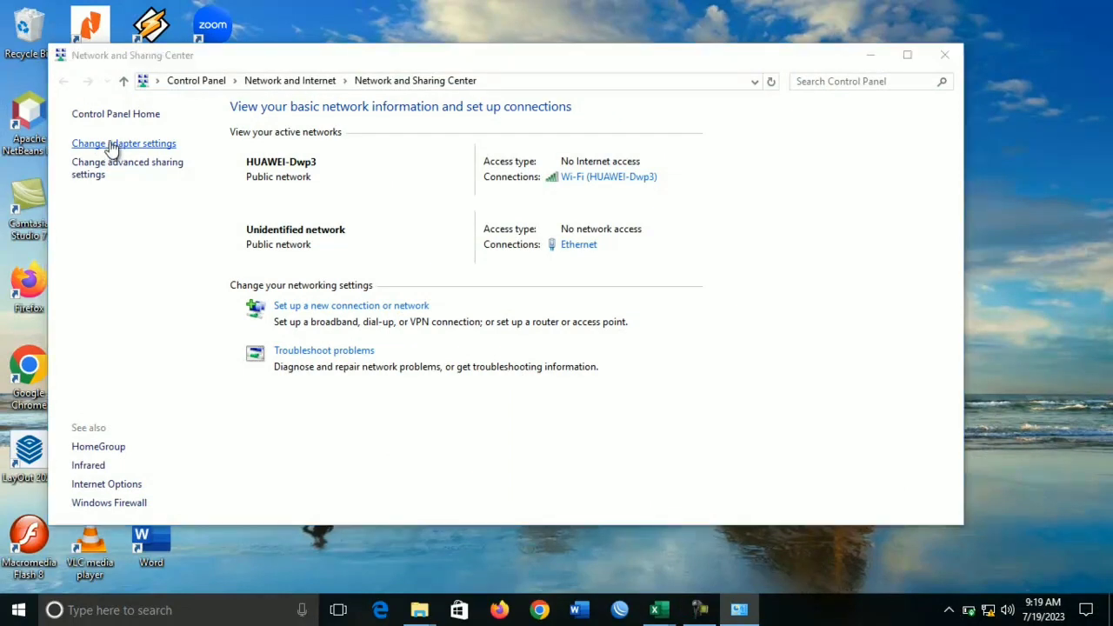
right_click(128, 146)
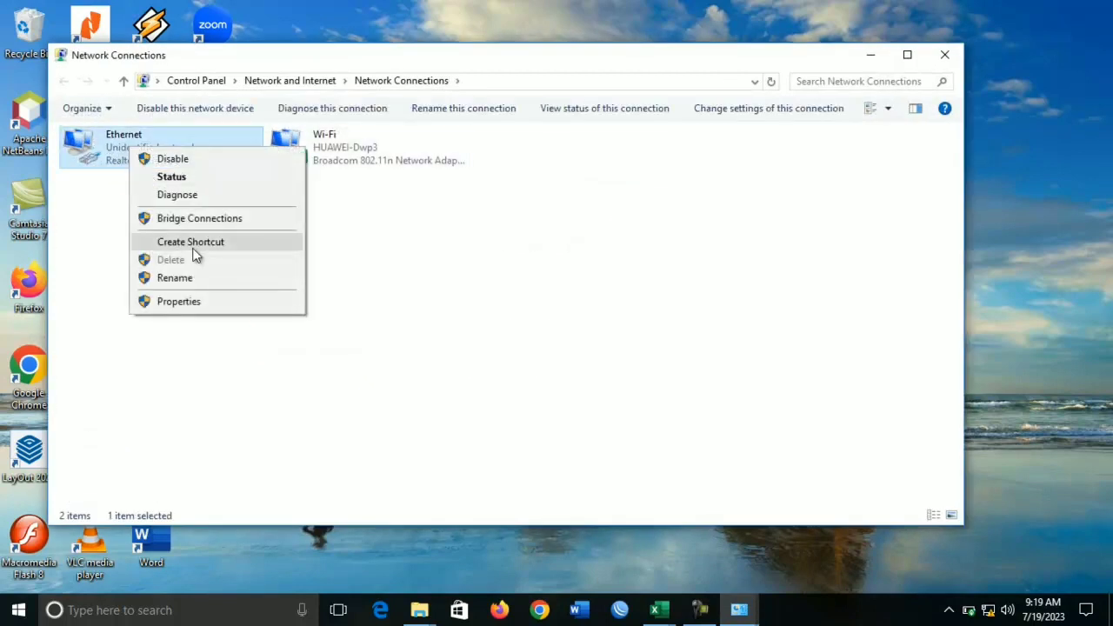
left_click(194, 304)
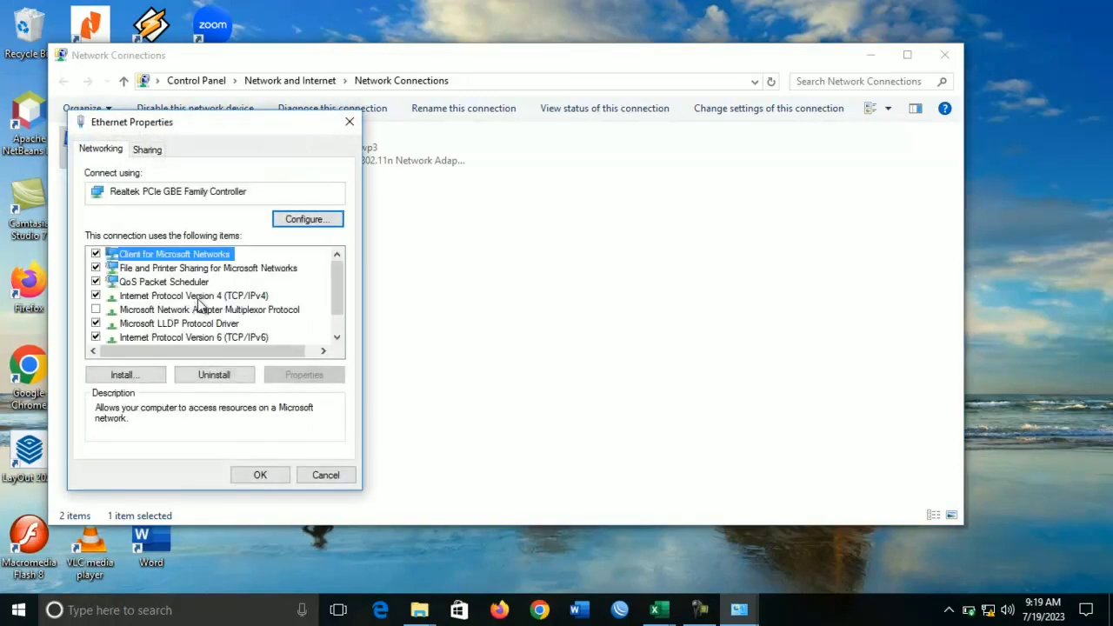
- Give Ethernet the static IPv4 address 192.168.100.2 with mask 255.255.255.0
left_click(215, 298)
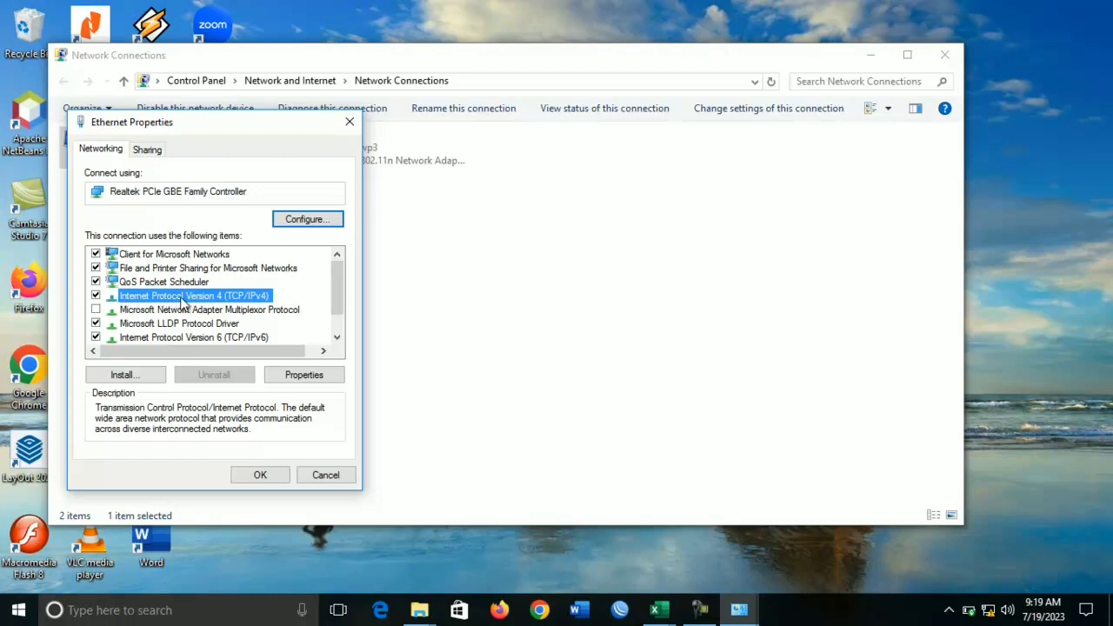
left_click(305, 375)
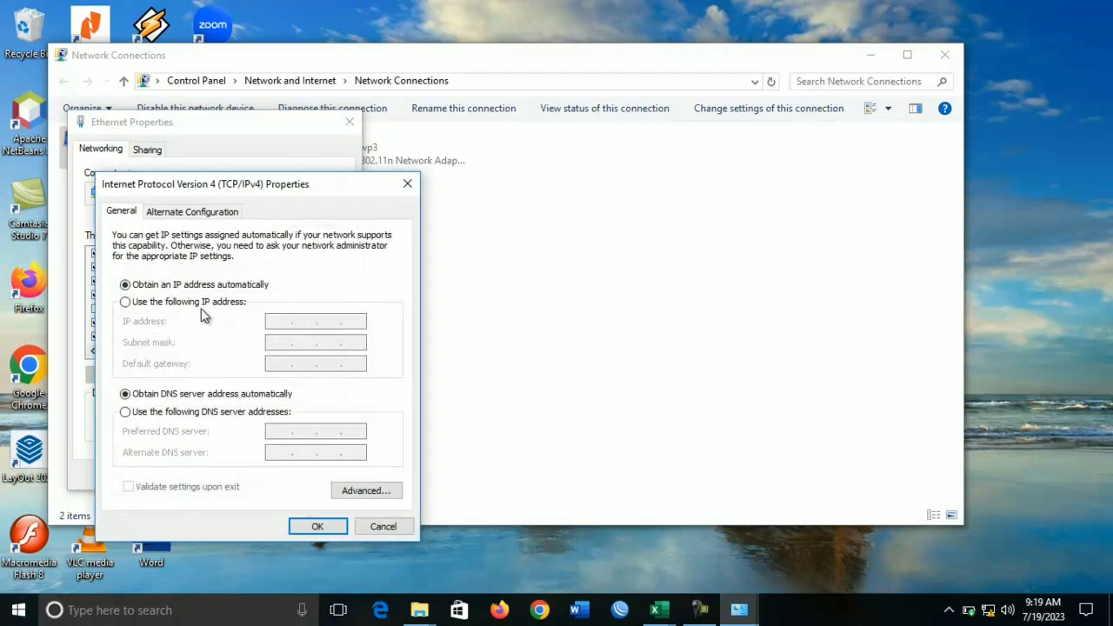
left_click(216, 303)
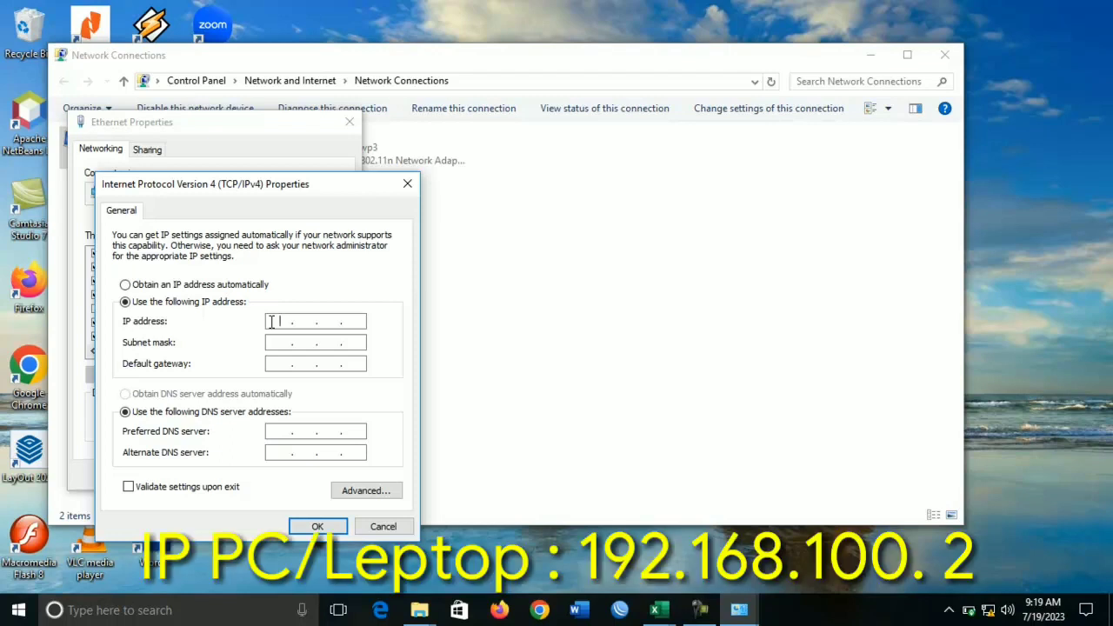
type("192 . 168 . 100 .")
type("2")
key("Tab")
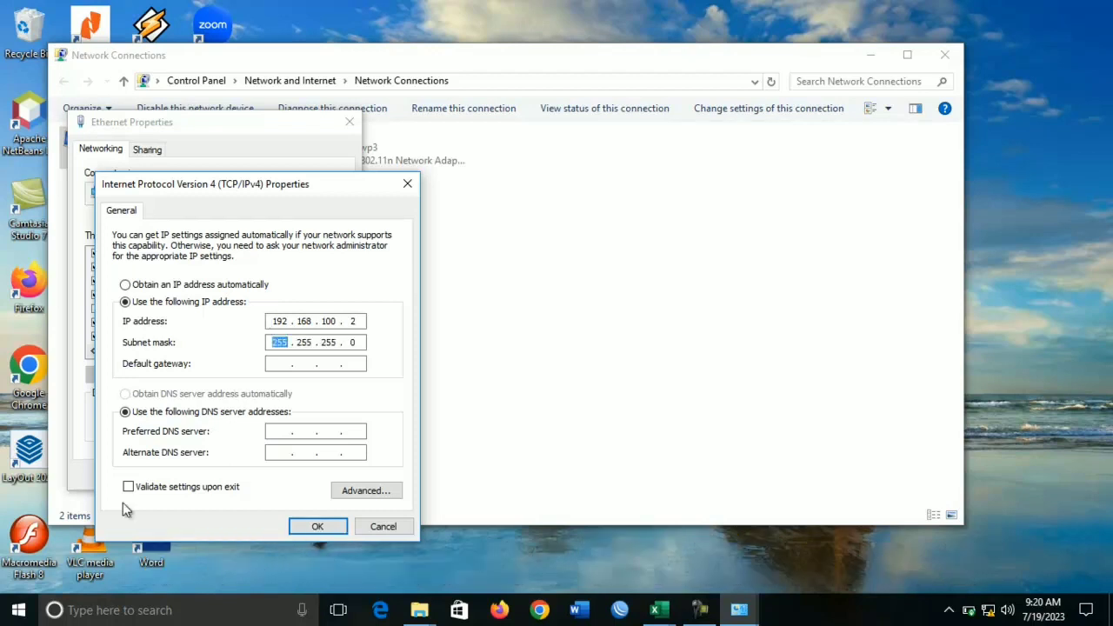
left_click(328, 528)
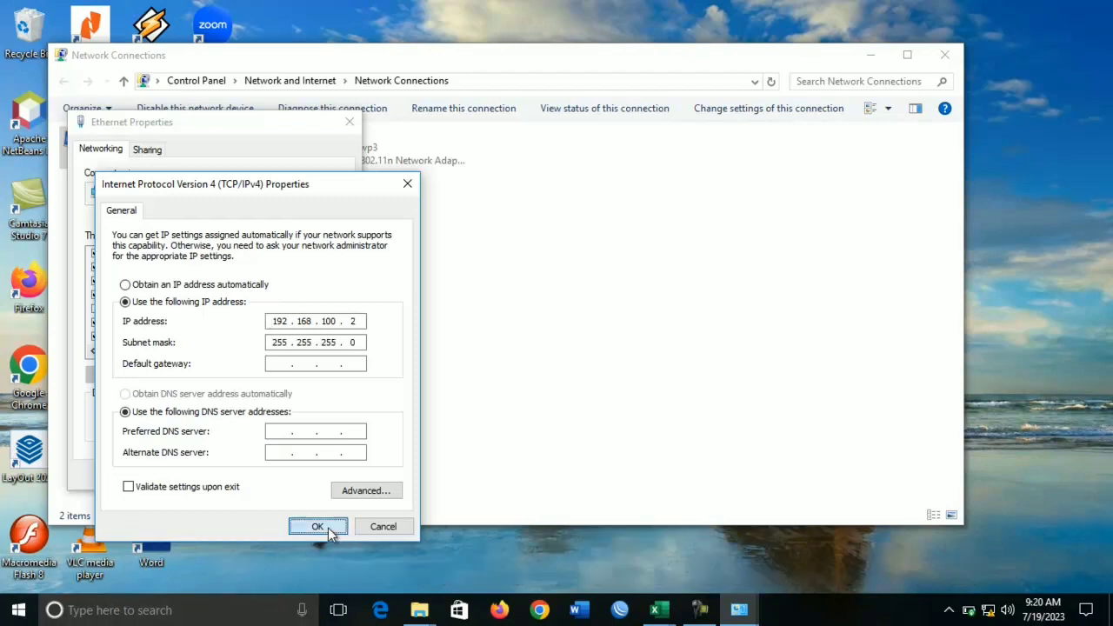
- Close Ethernet Properties, Network Connections and the Network and Sharing Center
left_click(264, 475)
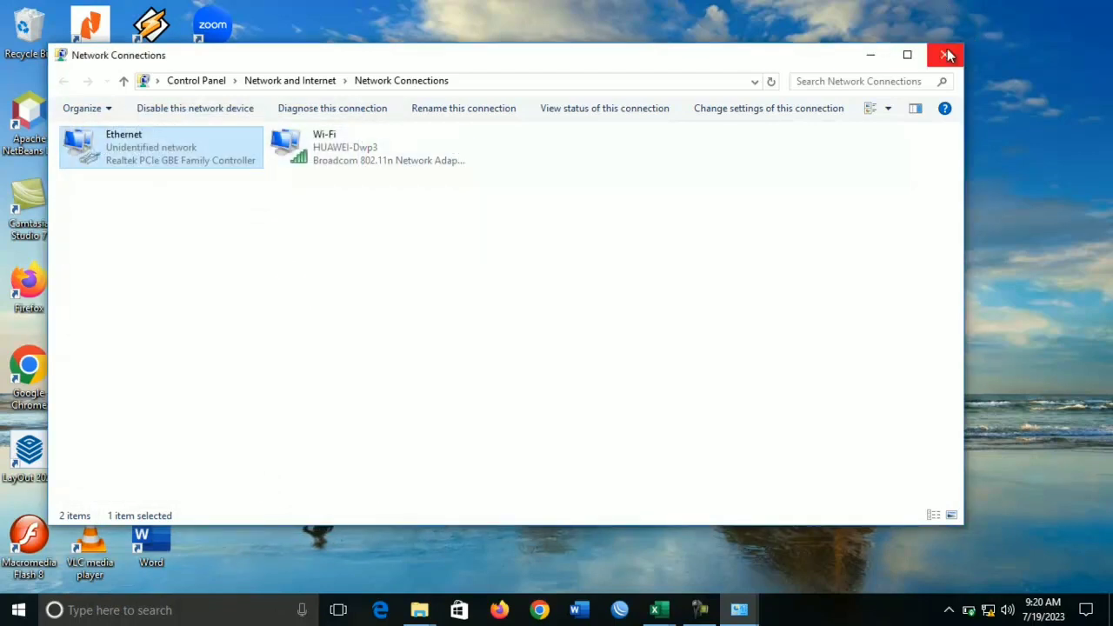
left_click(947, 55)
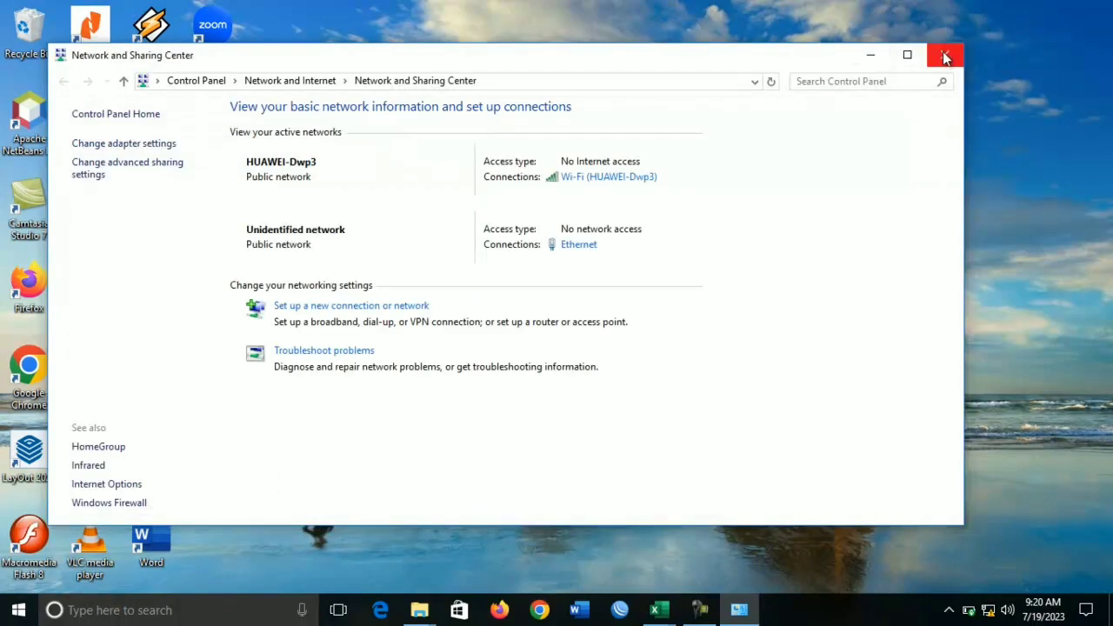
left_click(945, 55)
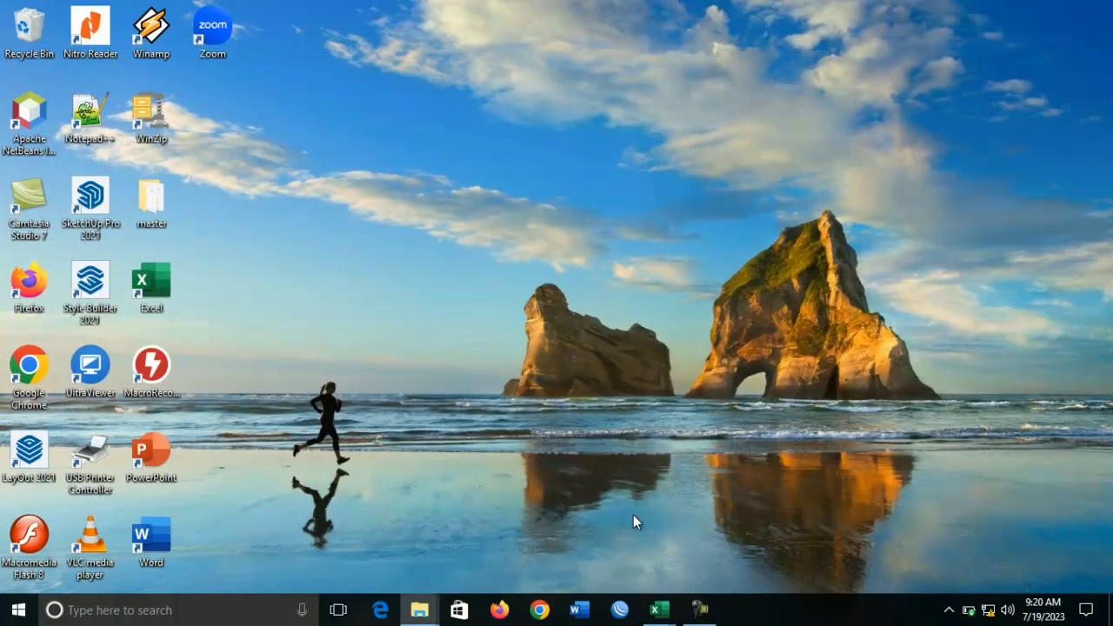
- Launch Firefox and load the router login page at 192.168.100.1
left_click(500, 610)
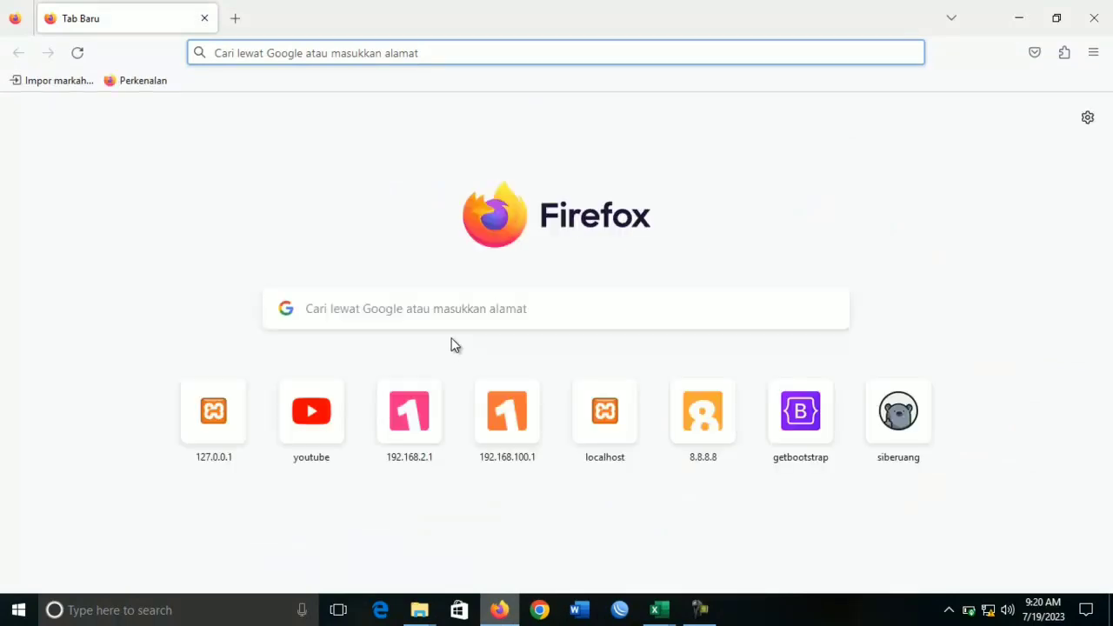
type("192")
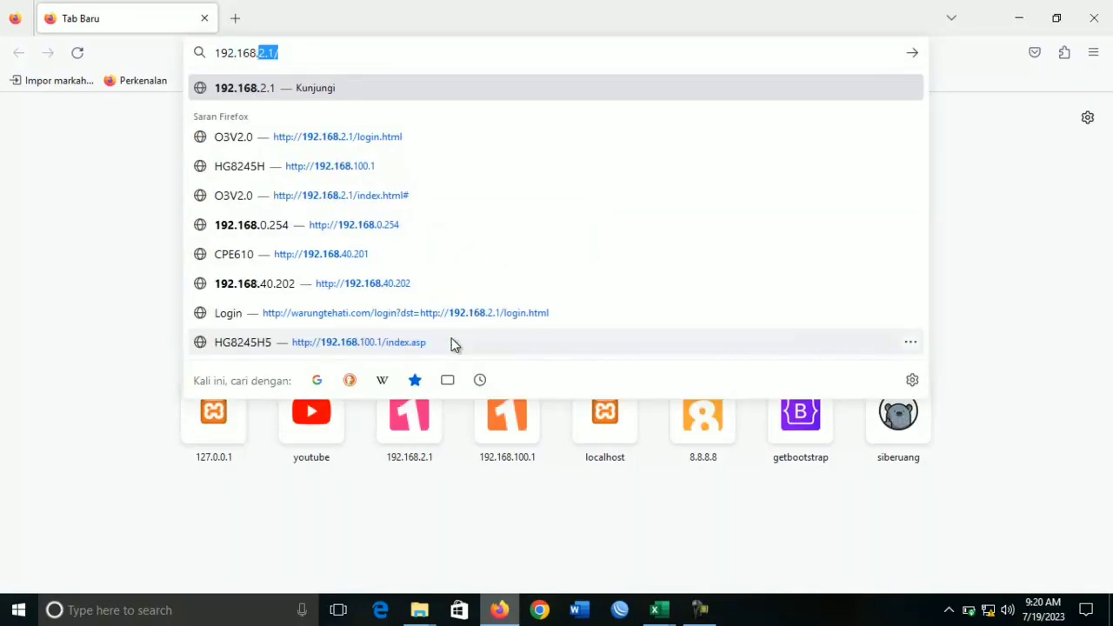
type("10.")
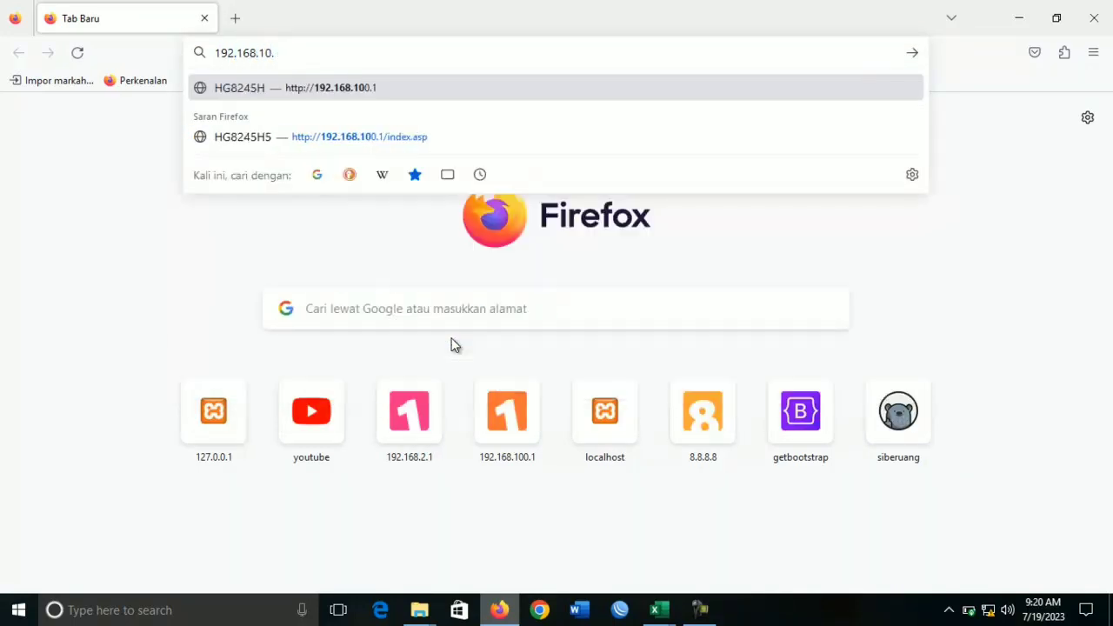
key("BackSpace")
type("0.1")
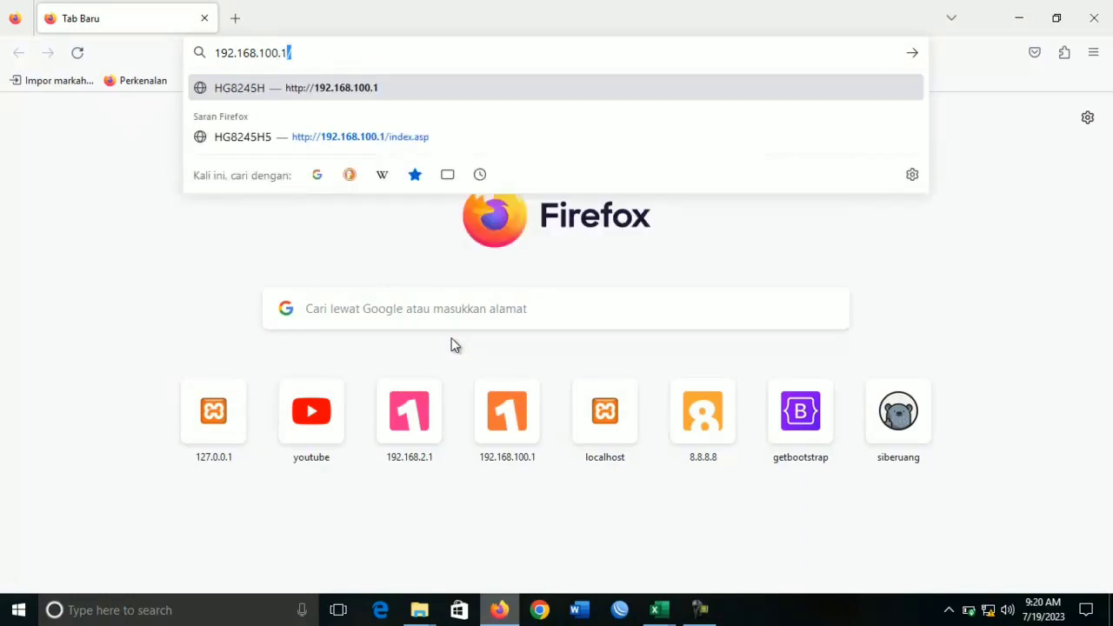
key("Return")
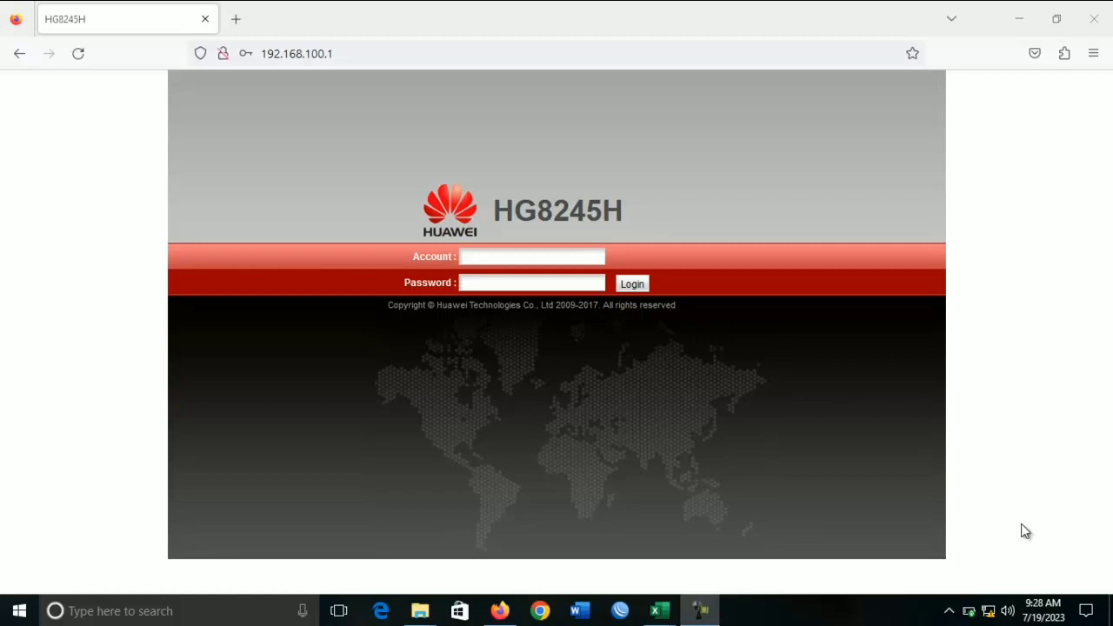
- Log in with the admin account name and password, declining Firefox's offer to save it
left_click(566, 255)
type("S")
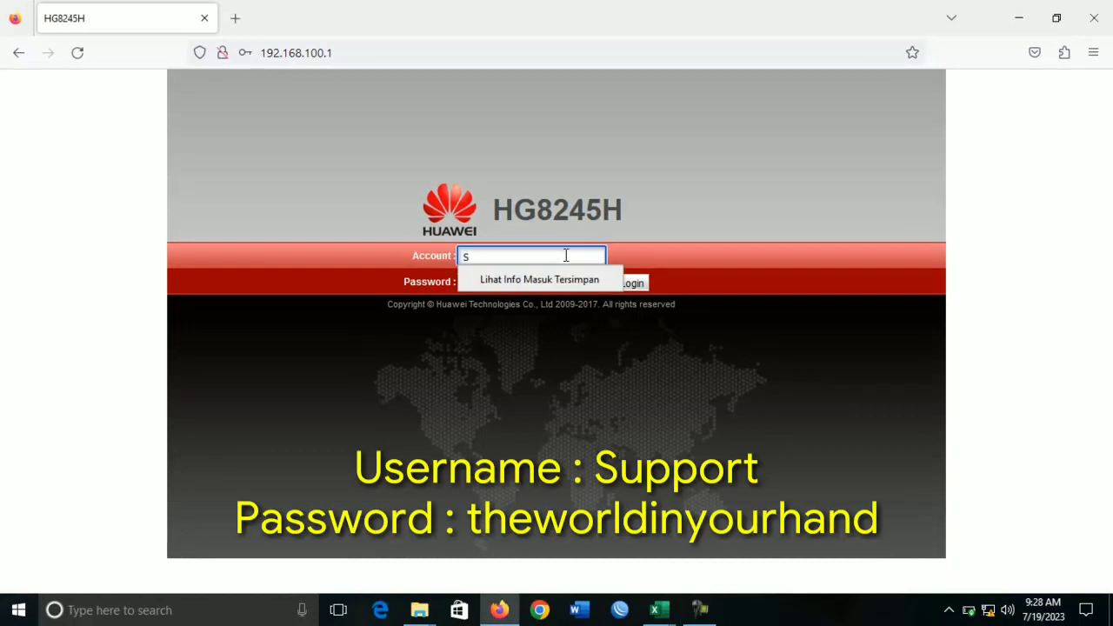
type("upport")
key("Tab")
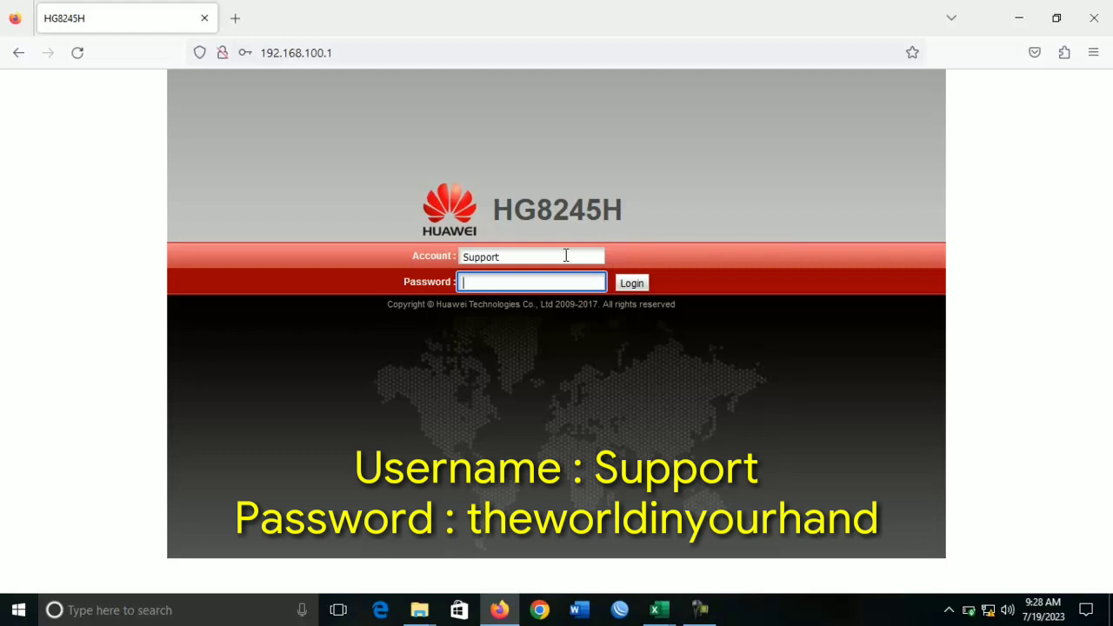
left_click(634, 285)
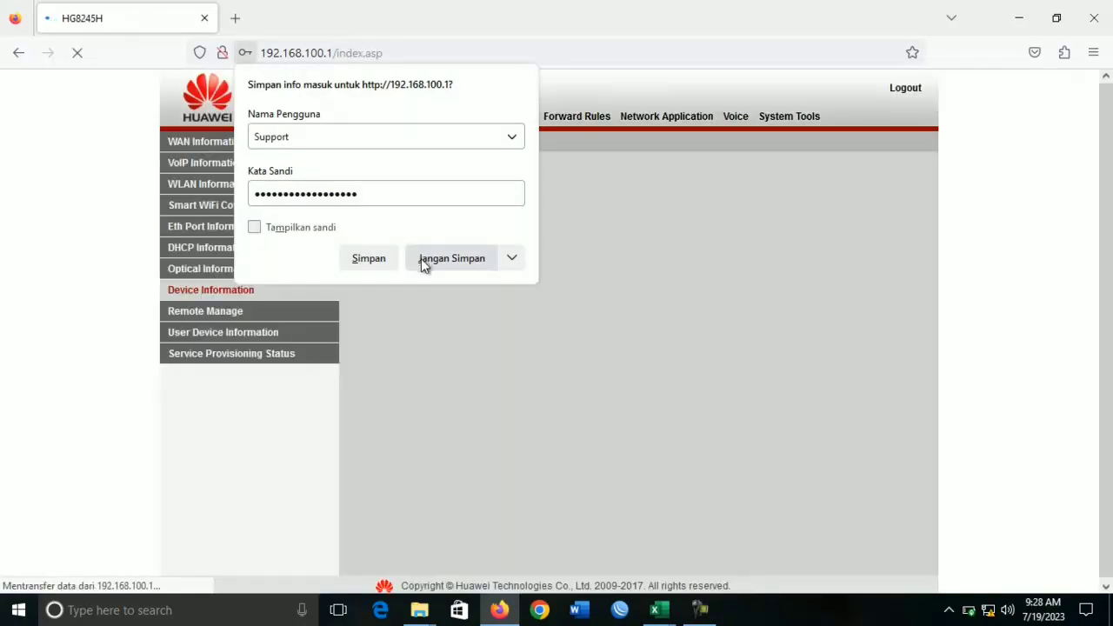
left_click(422, 261)
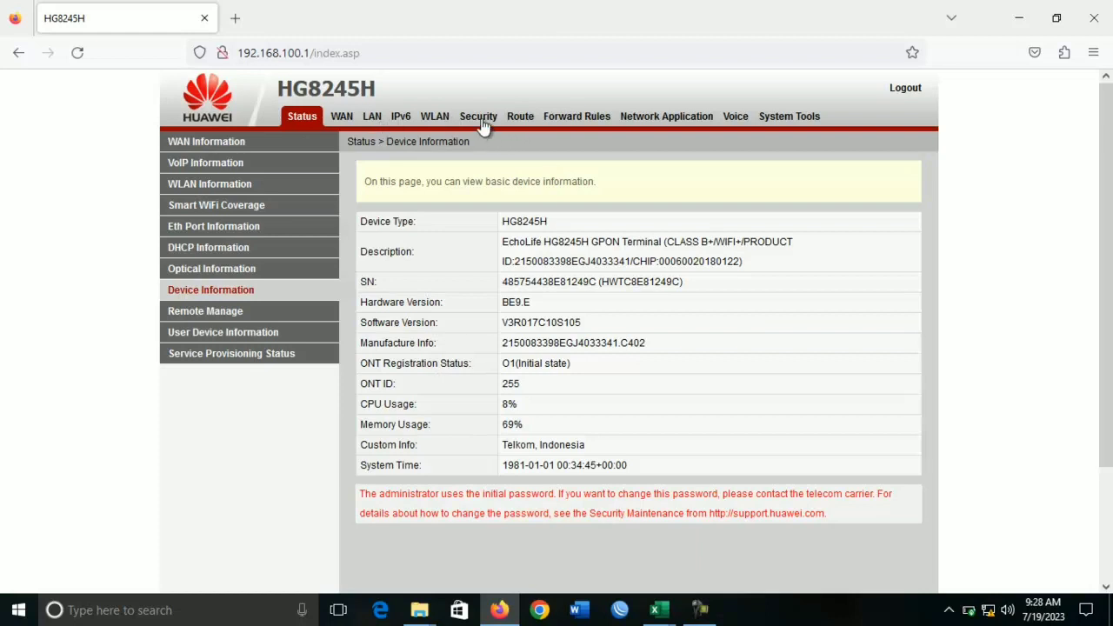
- In WLAN settings, replace SSID name HUAWEI-Dwp3 with 'ROUTER BARU', leaving the SSID enabled
left_click(430, 122)
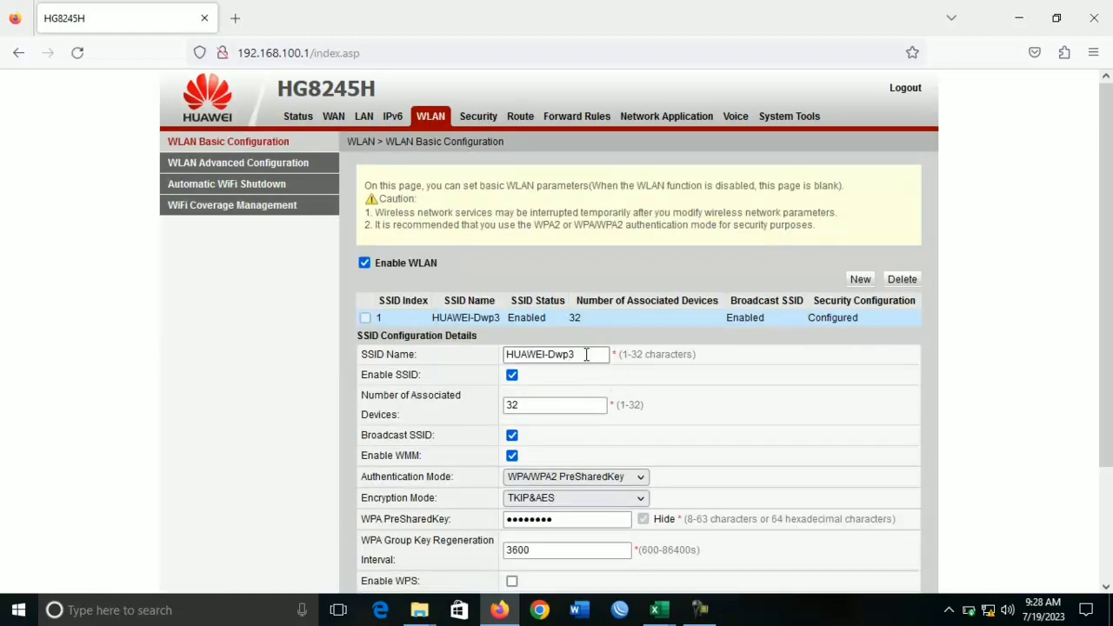
left_click_drag(586, 354, 476, 344)
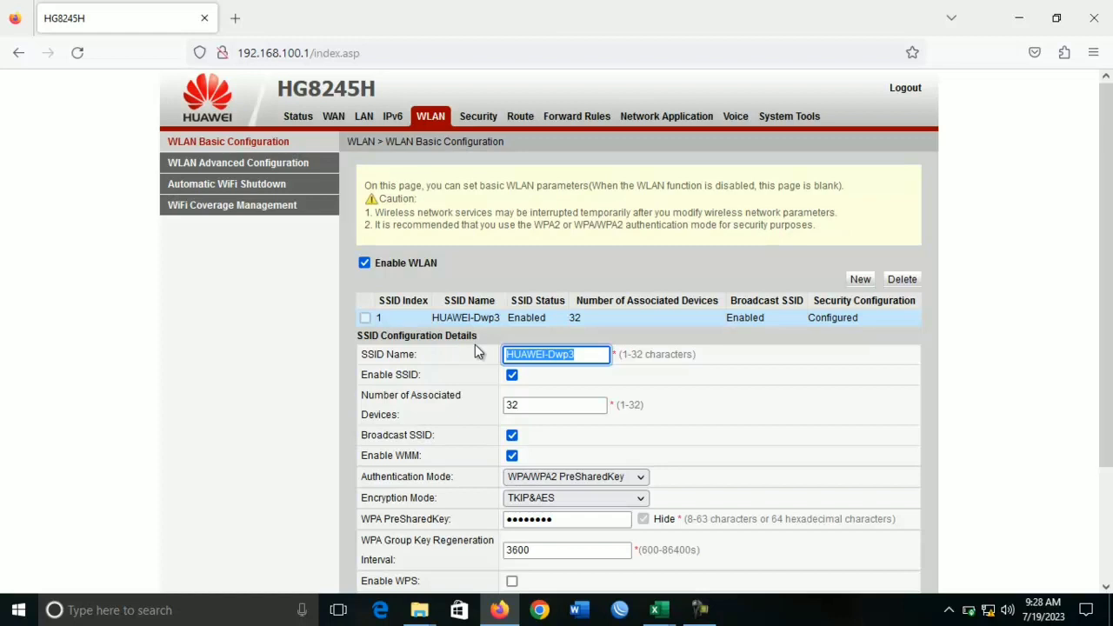
key("BackSpace")
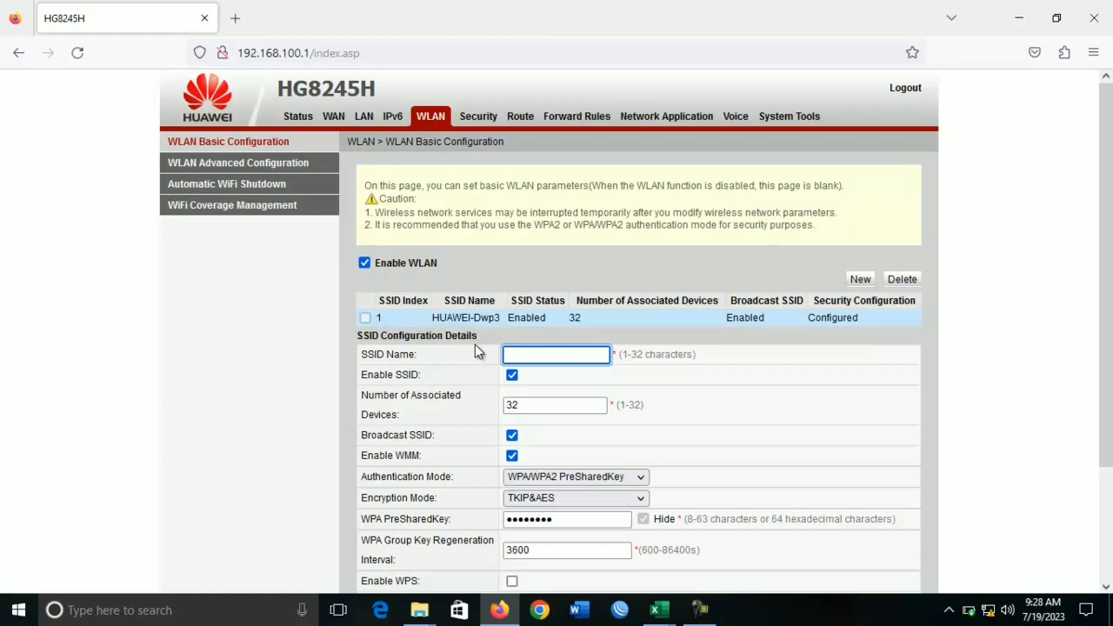
type("ROUTER BARU")
left_click(513, 378)
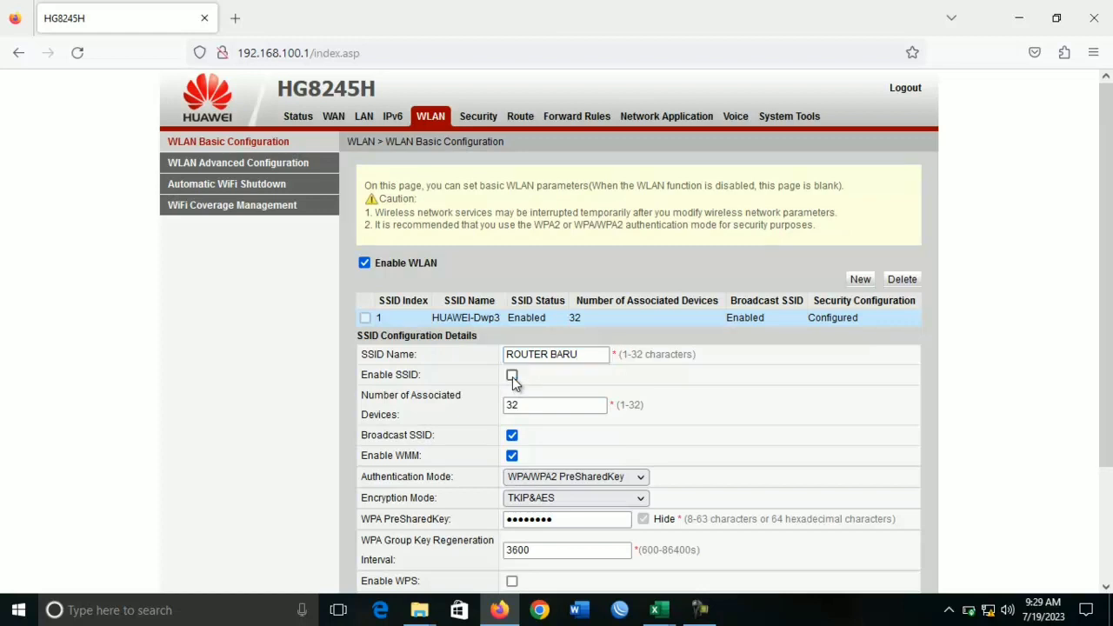
left_click(513, 376)
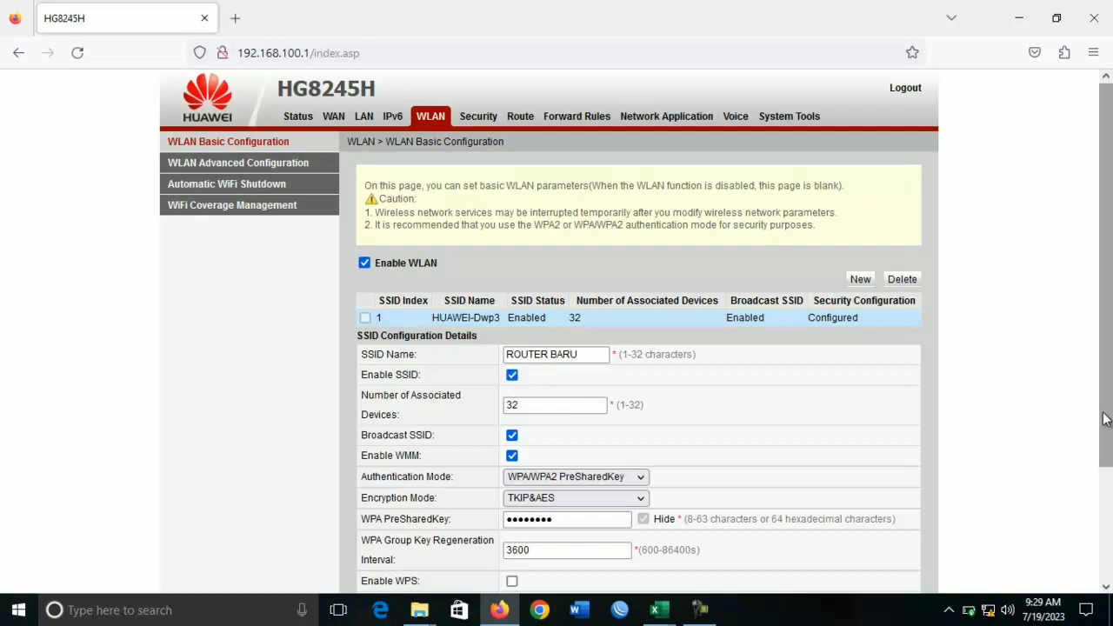
left_click_drag(1111, 409, 1112, 454)
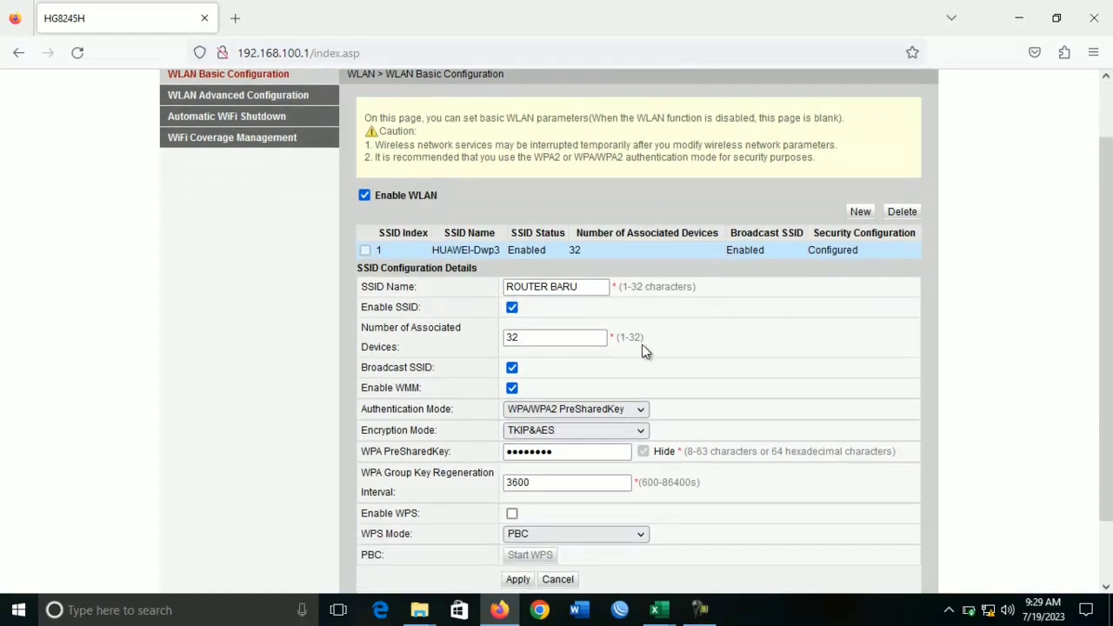
- Set authentication mode to Open, apply it, and check that ROUTER BARU appears as open
left_click(644, 415)
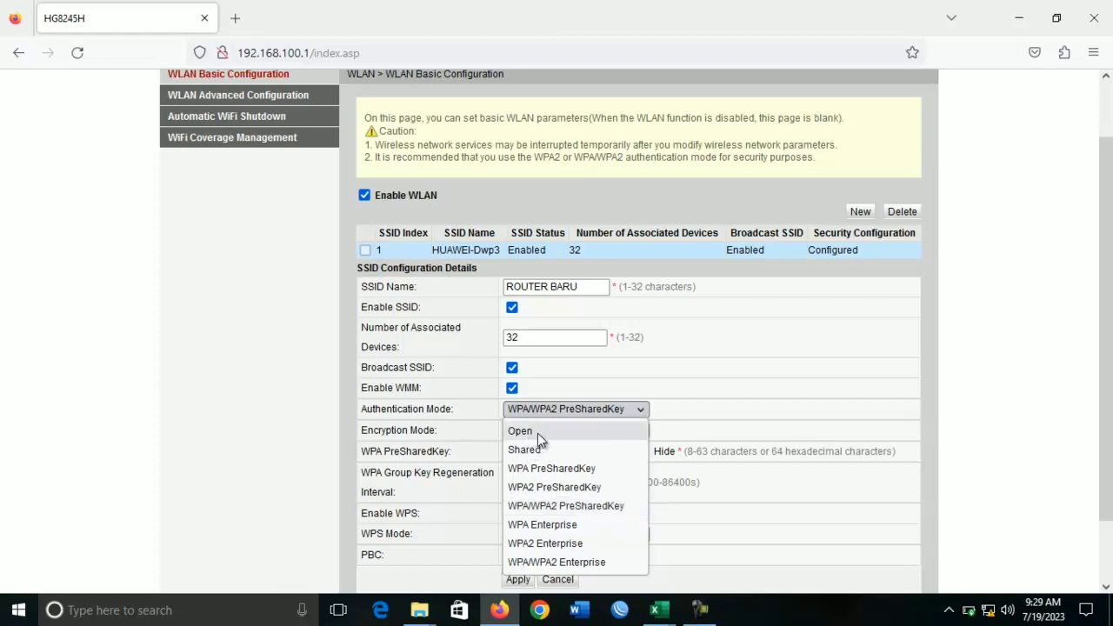
left_click(538, 433)
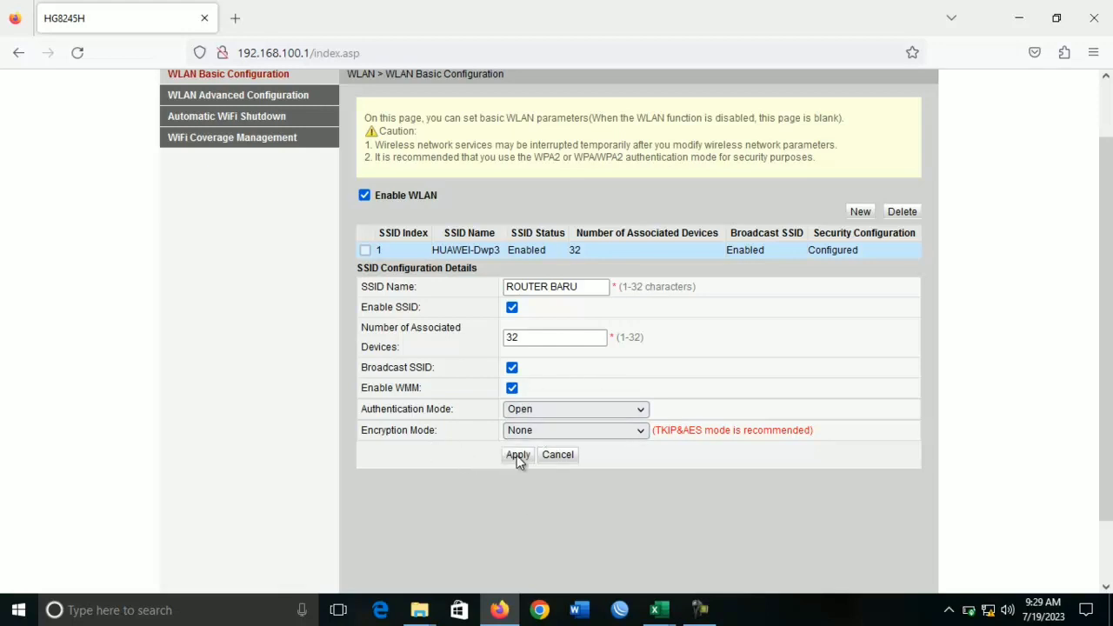
left_click(517, 455)
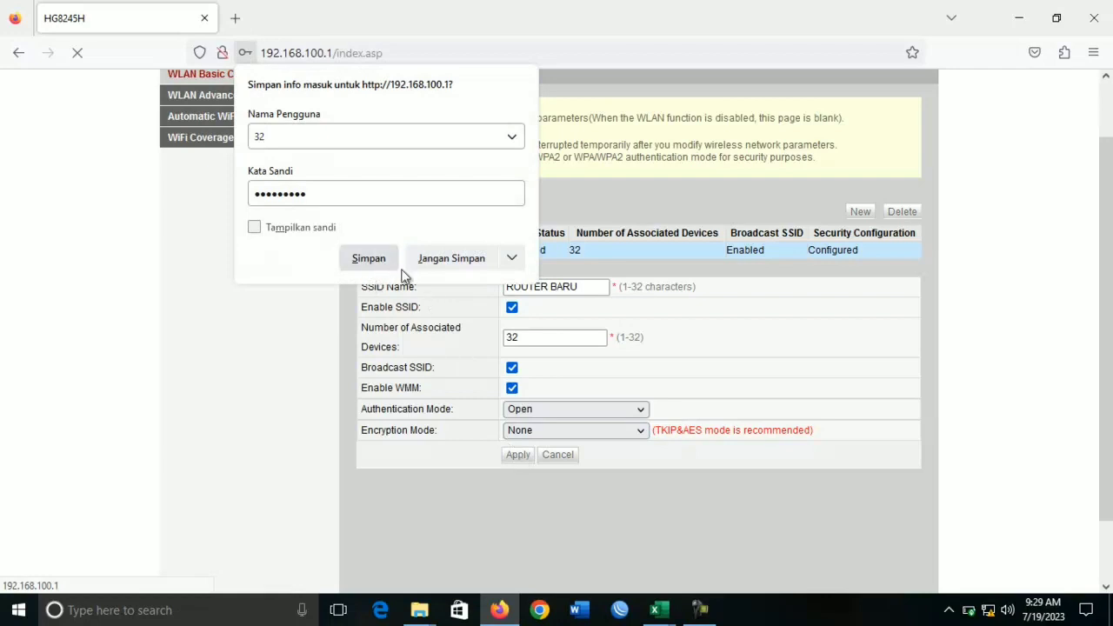
left_click(434, 261)
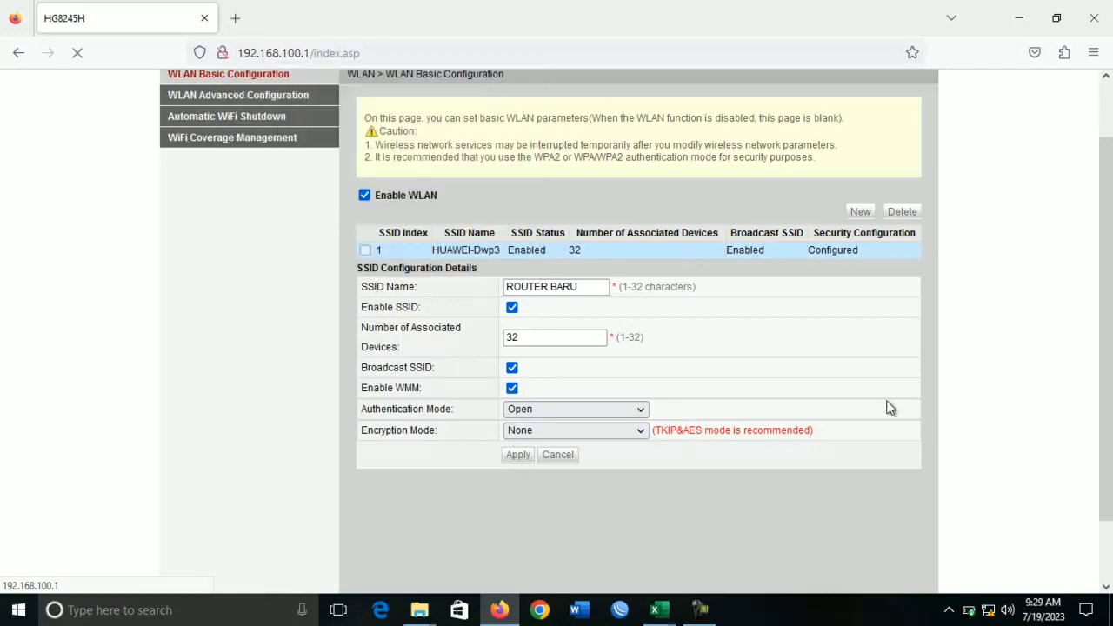
left_click(989, 612)
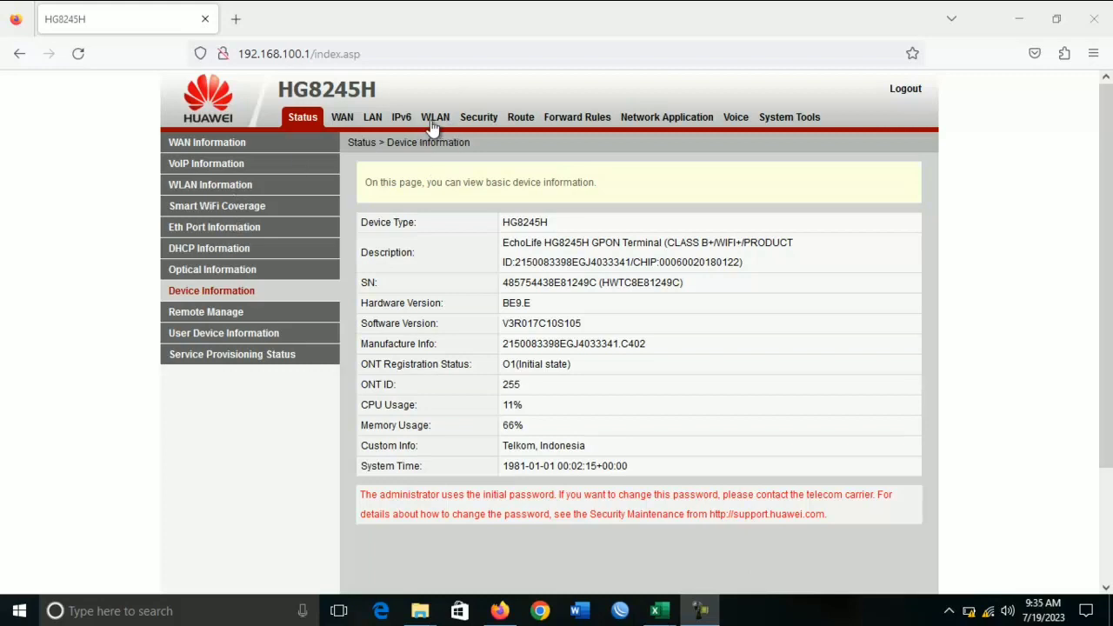
- Tick LAN1–LAN4 as Layer 3 ports in LAN Port Work Mode and apply
left_click(369, 122)
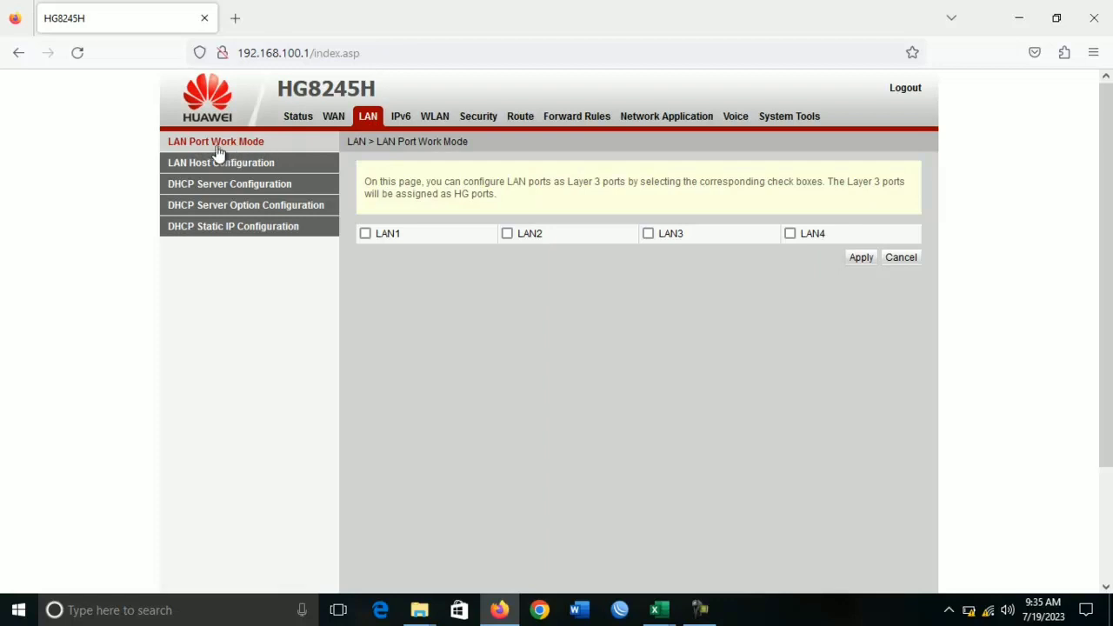
left_click(199, 144)
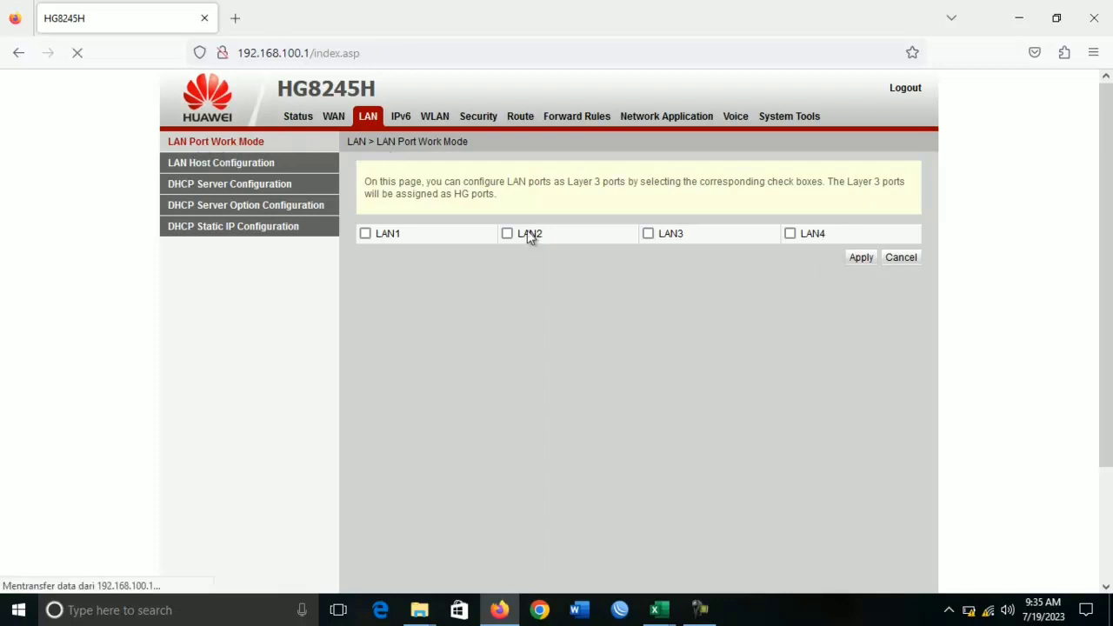
left_click(365, 234)
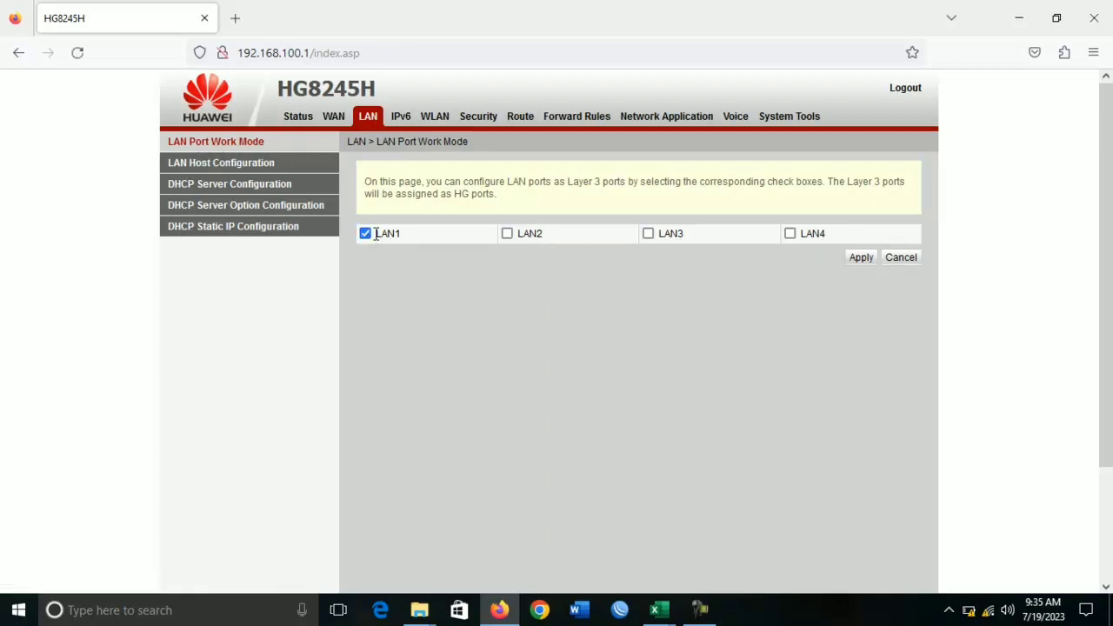
left_click(507, 234)
left_click(861, 260)
left_click(860, 259)
- Untick Enable secondary address in LAN Host Configuration and apply
left_click(206, 170)
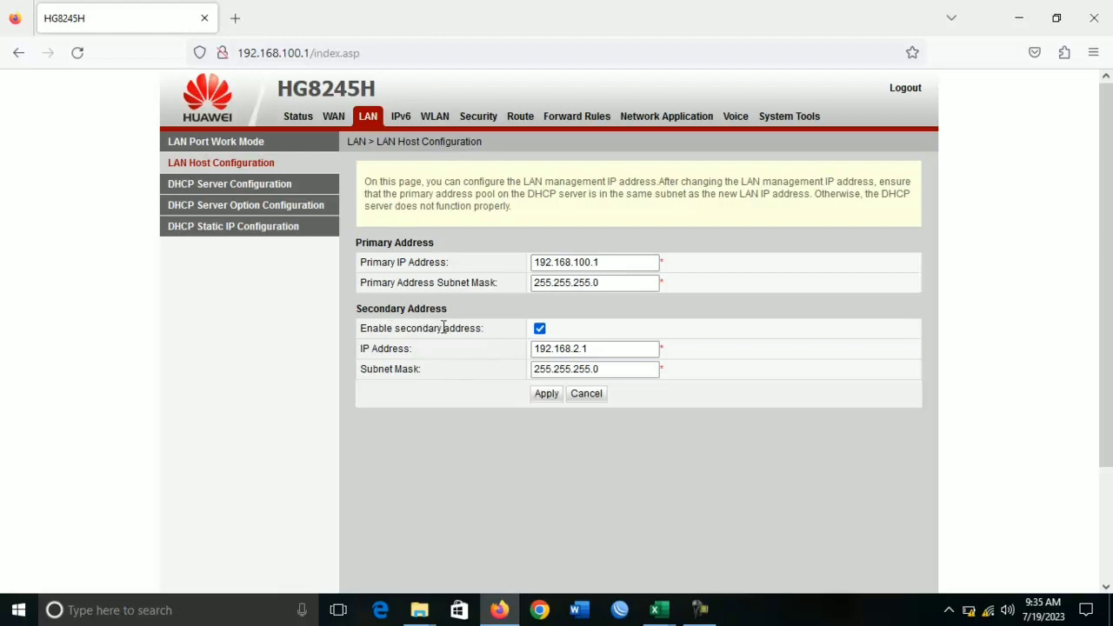
left_click(539, 329)
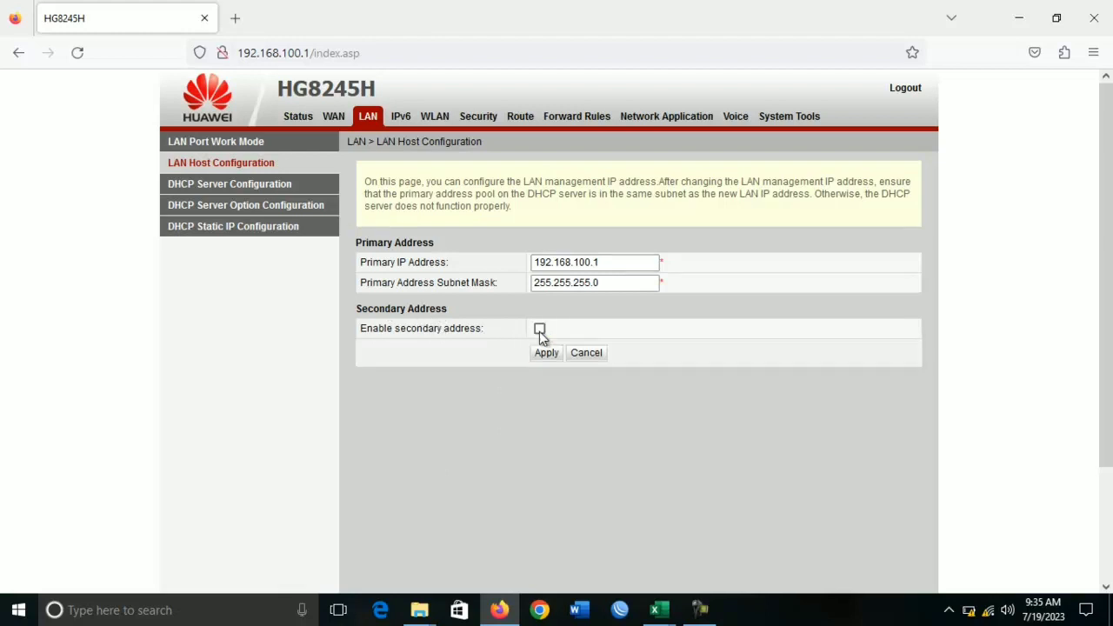
left_click(543, 355)
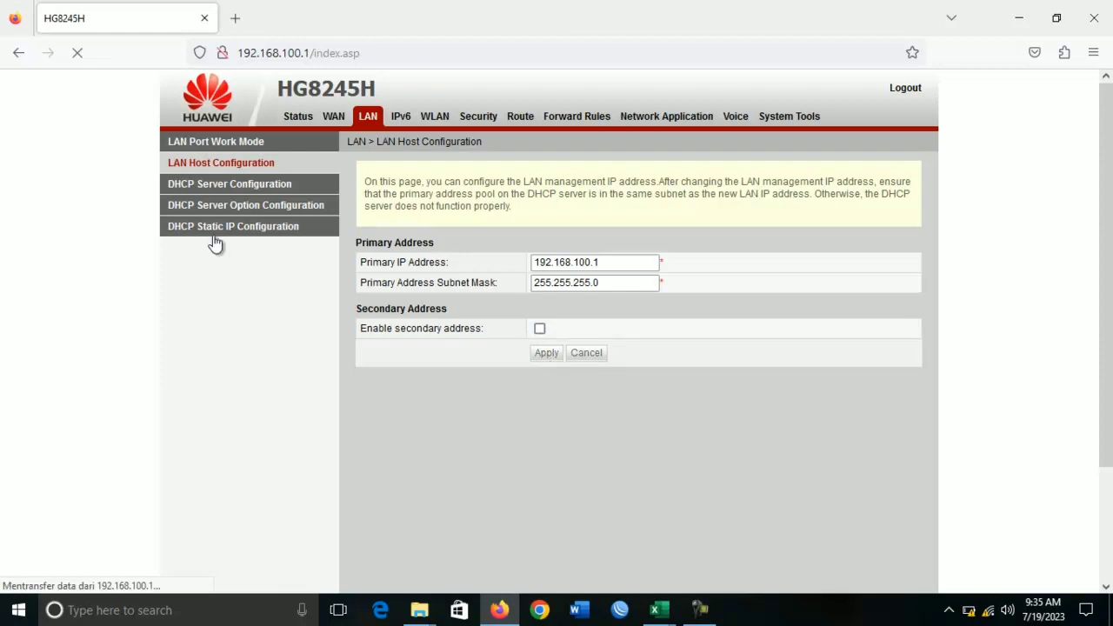
- Disable the DHCP server, DHCP relay and Option125, apply, then open WAN Configuration
left_click(225, 186)
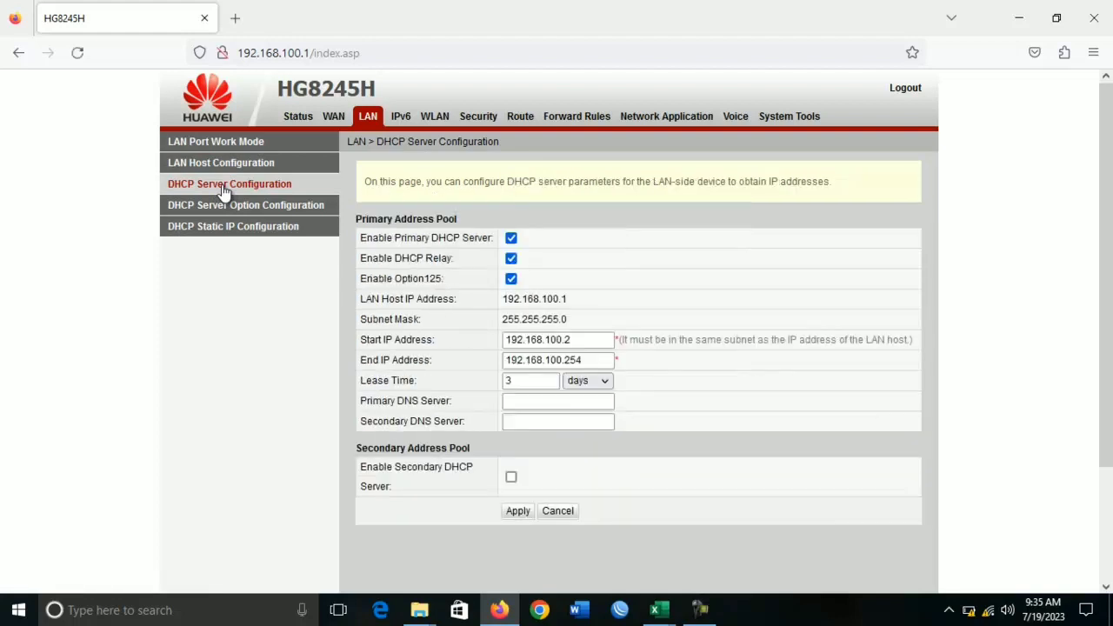
left_click(511, 238)
left_click(512, 258)
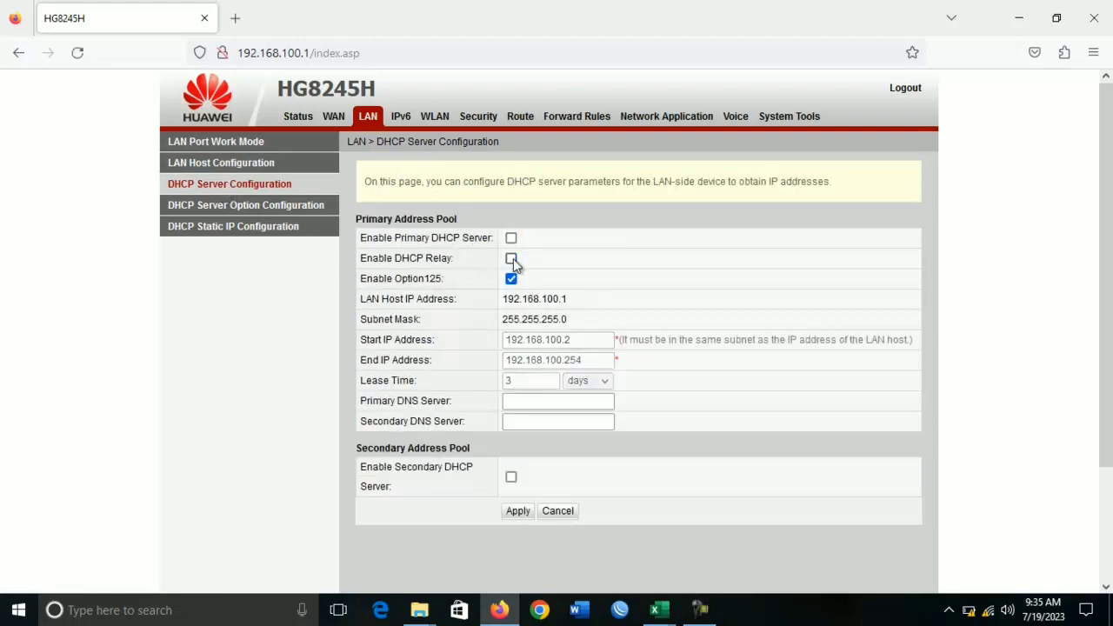
left_click(512, 281)
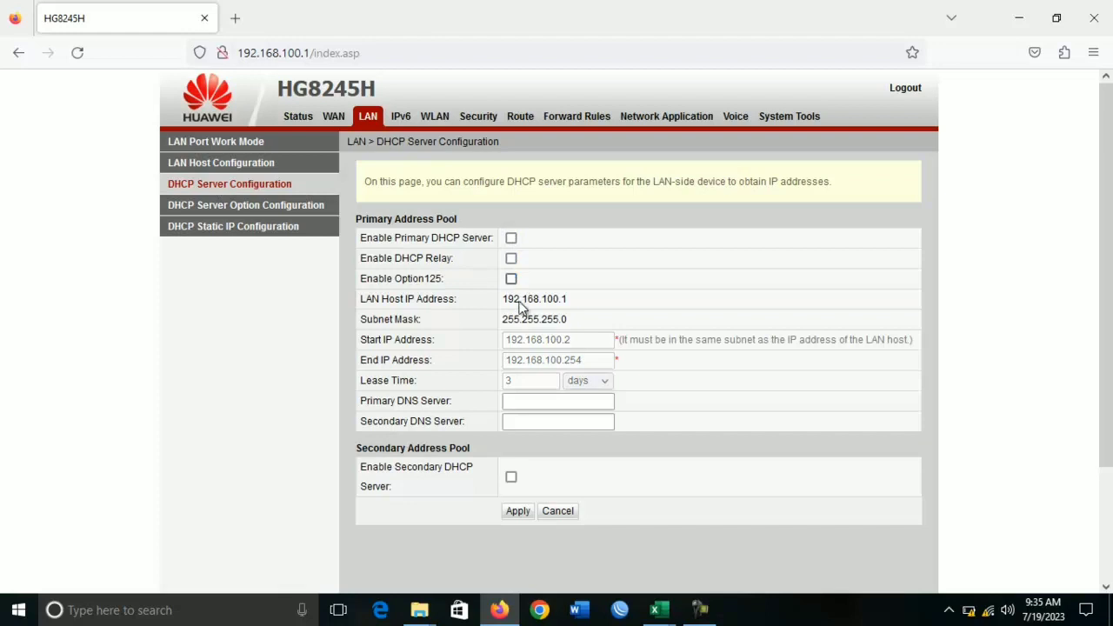
left_click(519, 513)
left_click(338, 118)
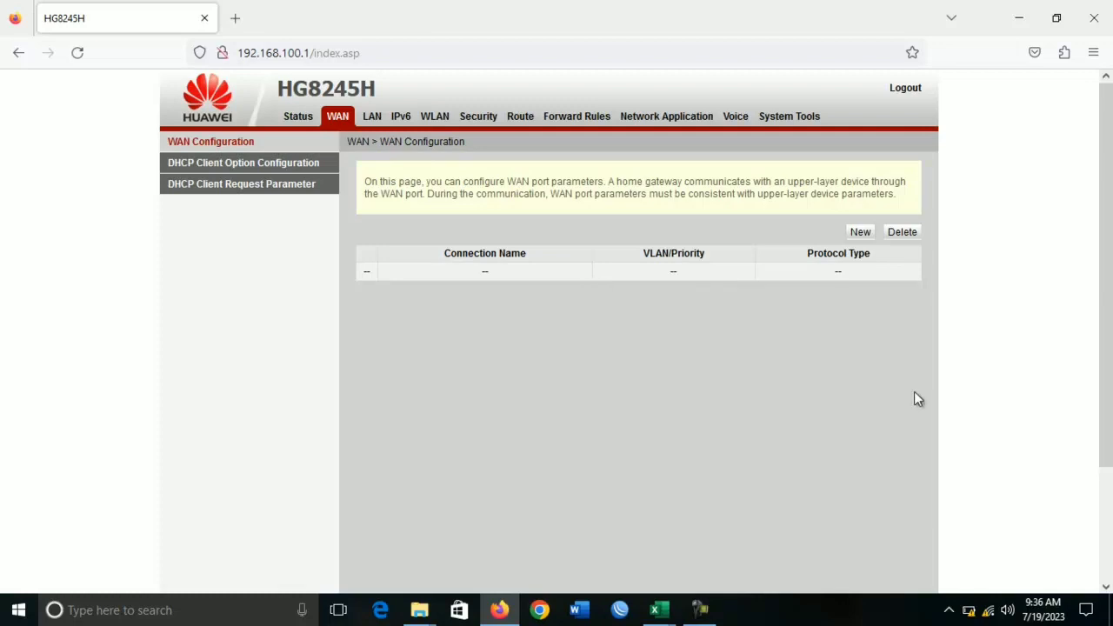
- Add a new WAN connection with protocol type IPv4 and WAN mode Bridge WAN
left_click(860, 232)
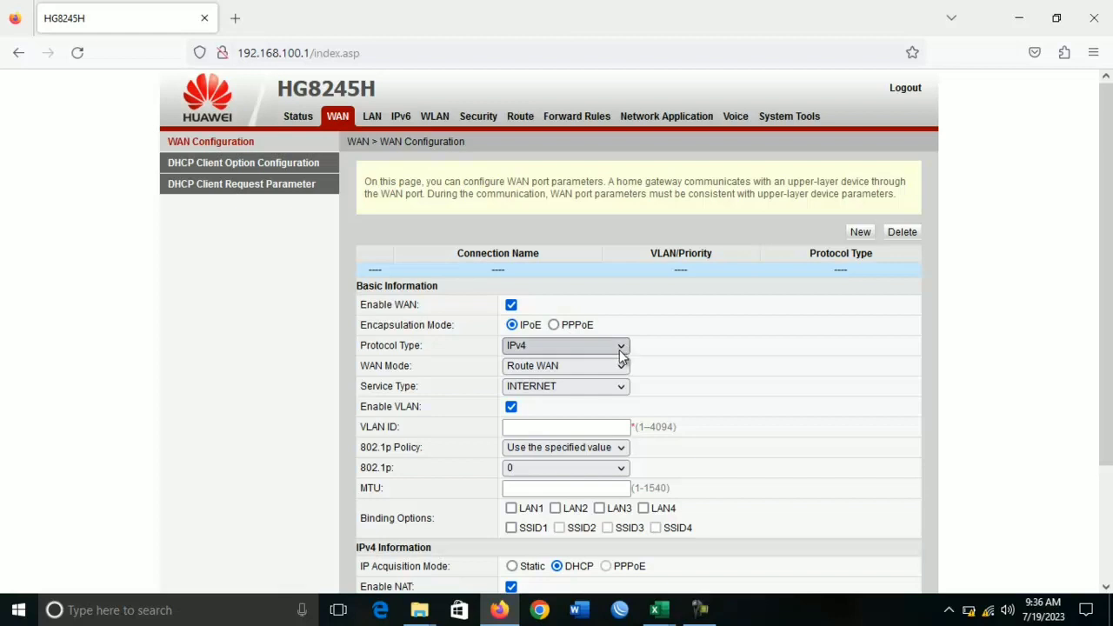
left_click(620, 350)
left_click(619, 349)
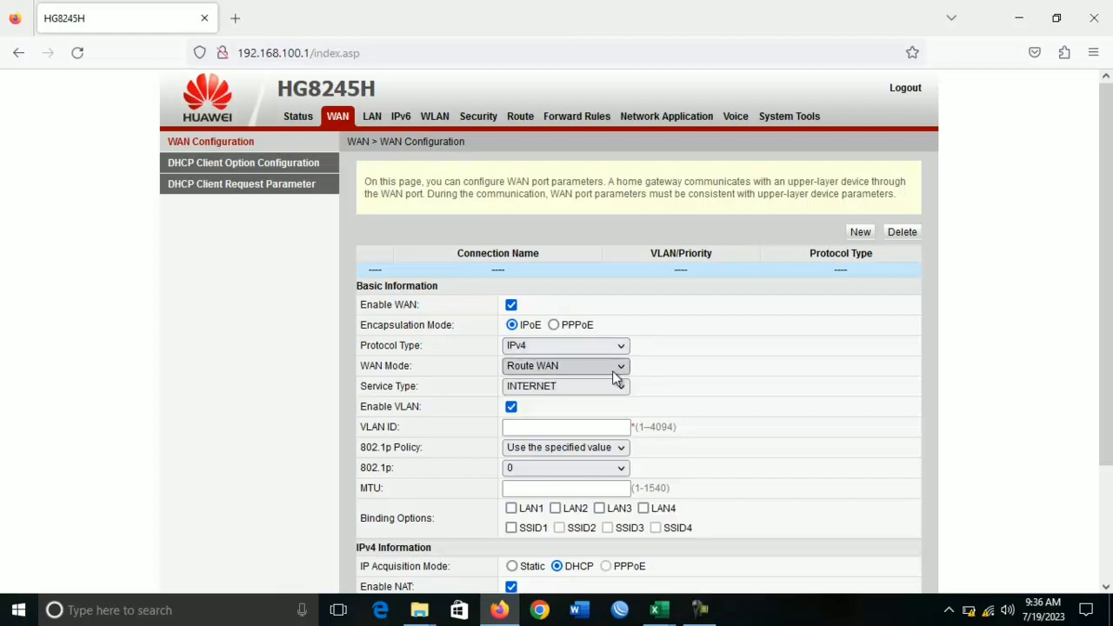
left_click(622, 367)
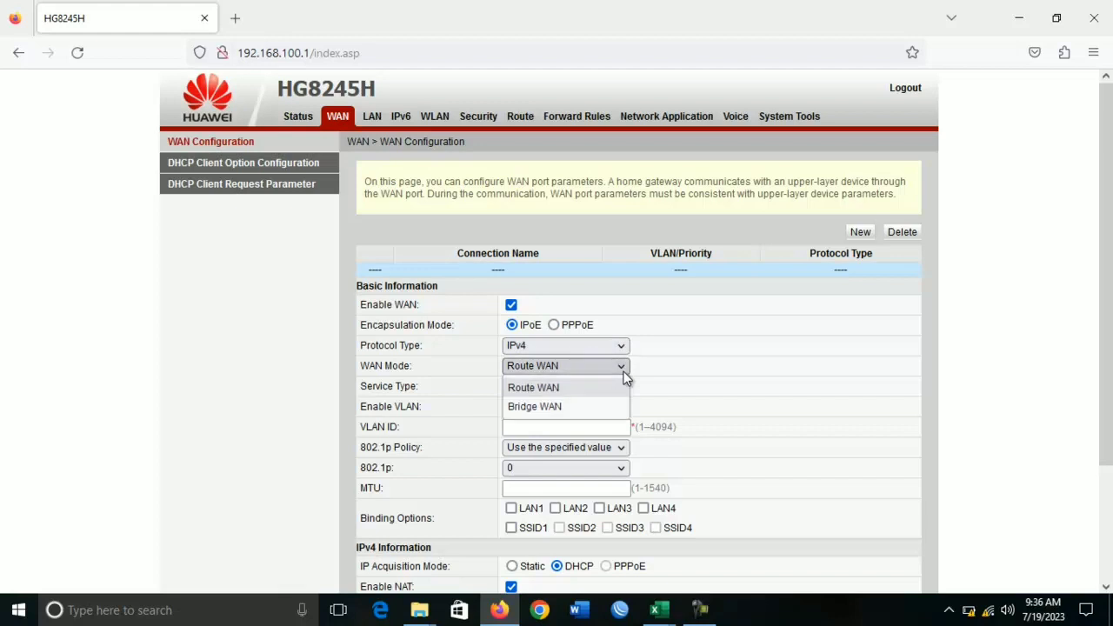
left_click(560, 407)
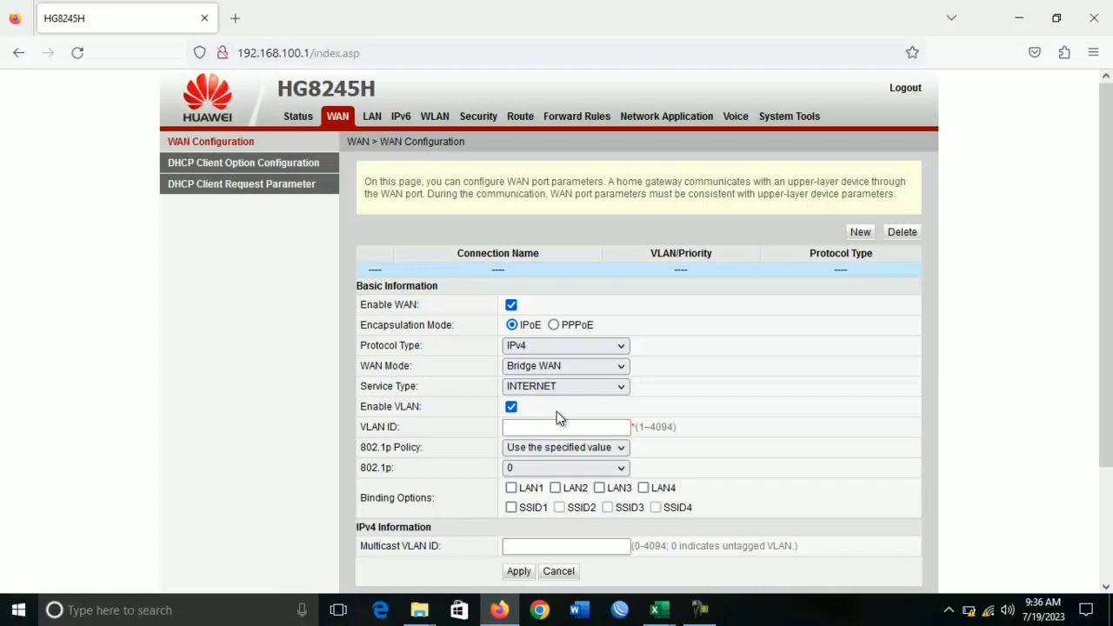
- Set the connection's service type to OTHER and turn off VLAN
left_click(613, 387)
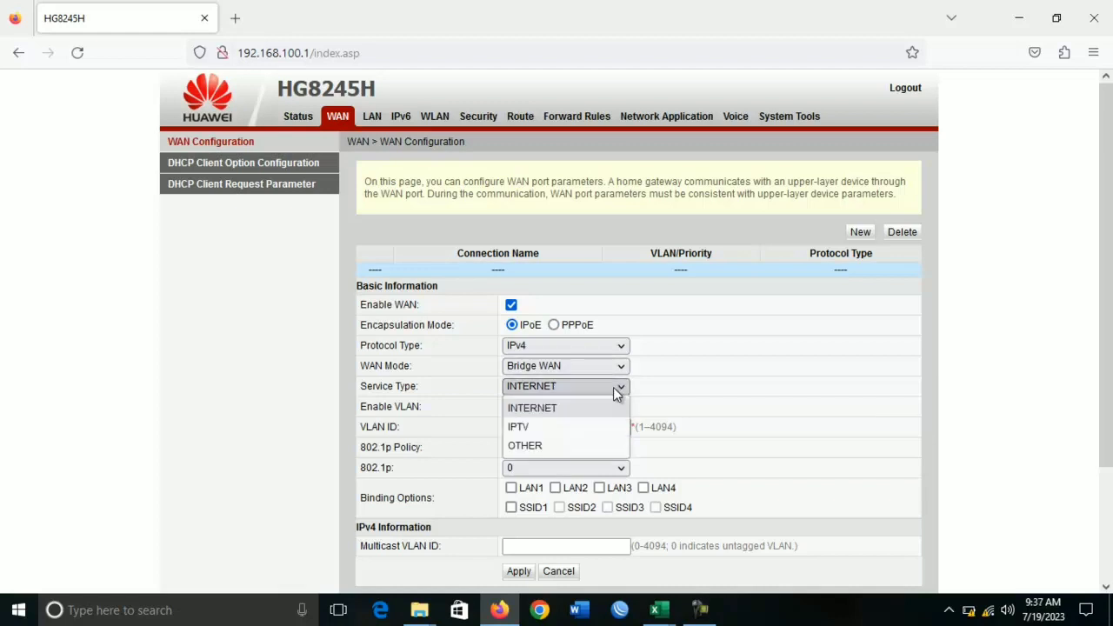
left_click(525, 447)
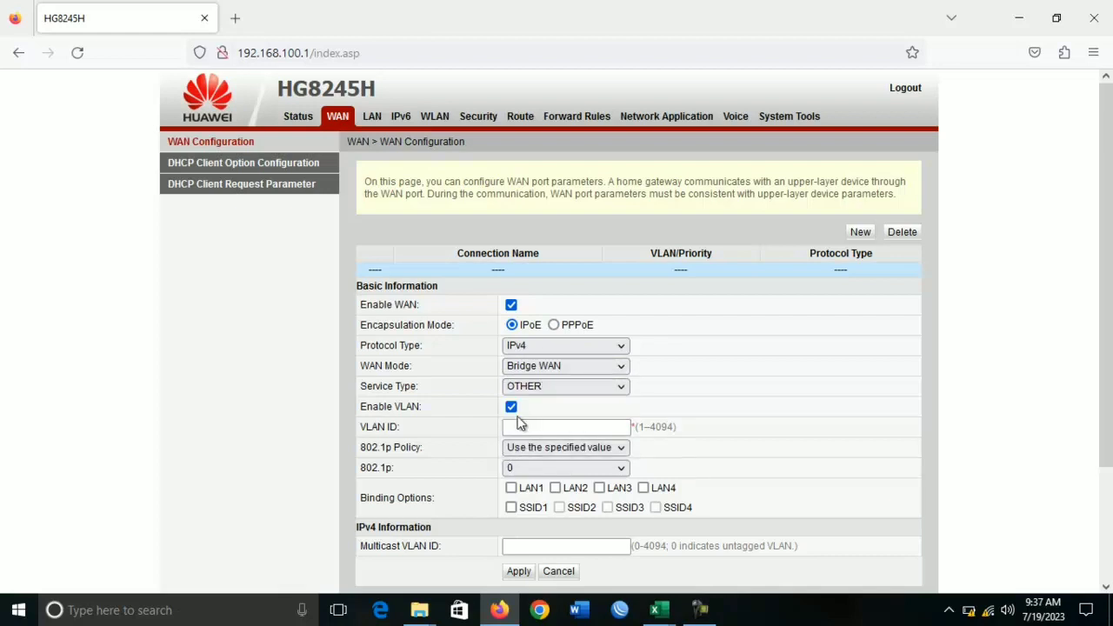
left_click(511, 409)
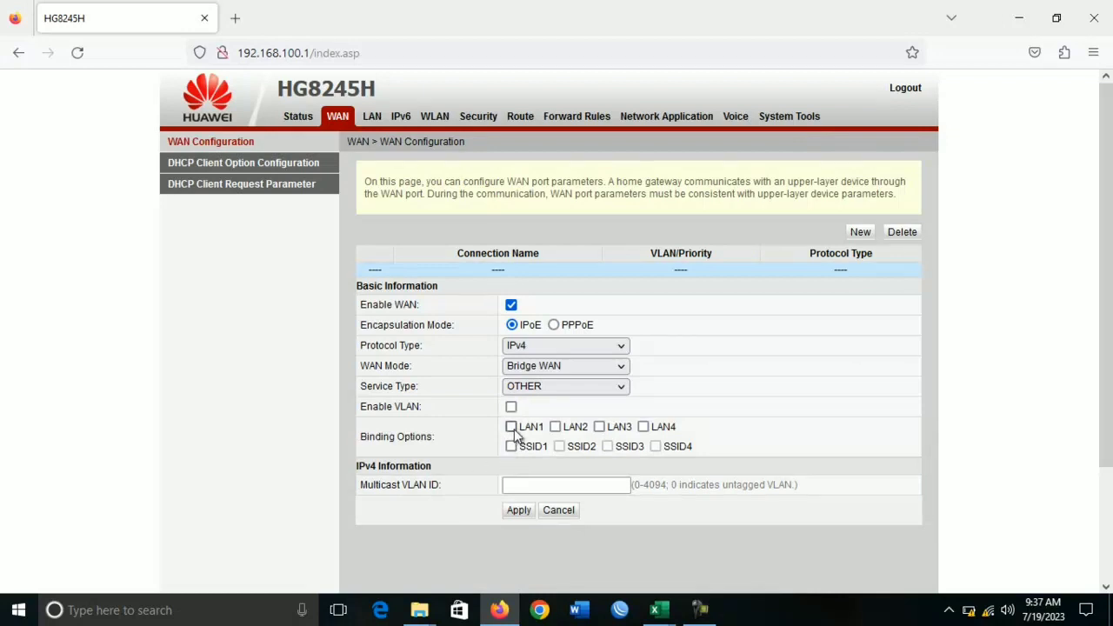
- Bind LAN1–LAN4 to the bridge connection, apply it, and decline Firefox's save-login prompt
left_click(511, 427)
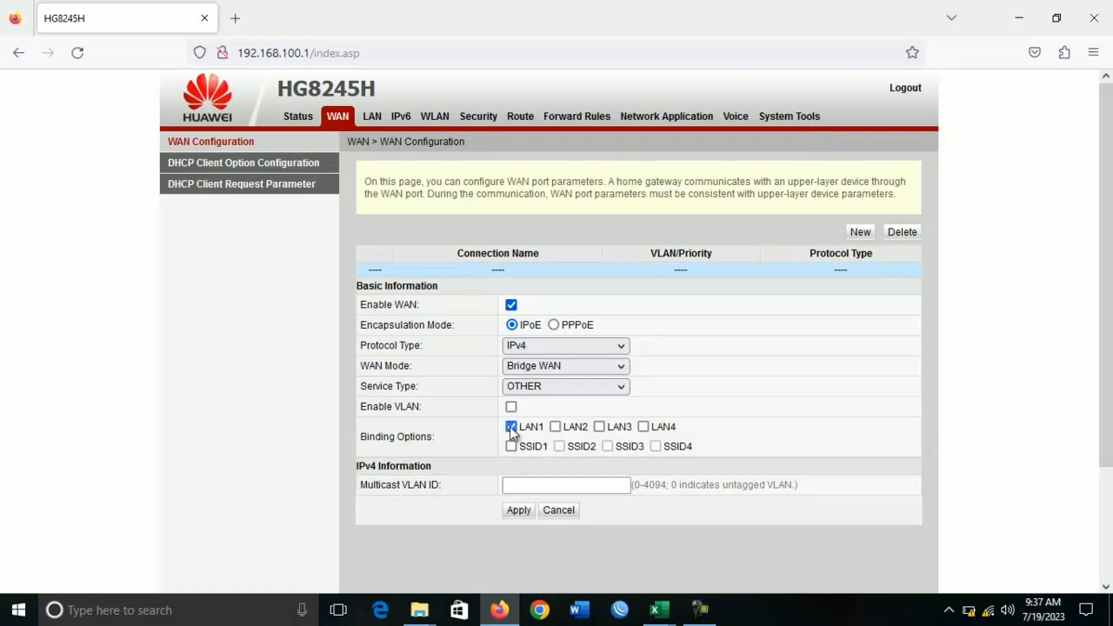
left_click(555, 428)
left_click(599, 427)
left_click(645, 429)
left_click(518, 512)
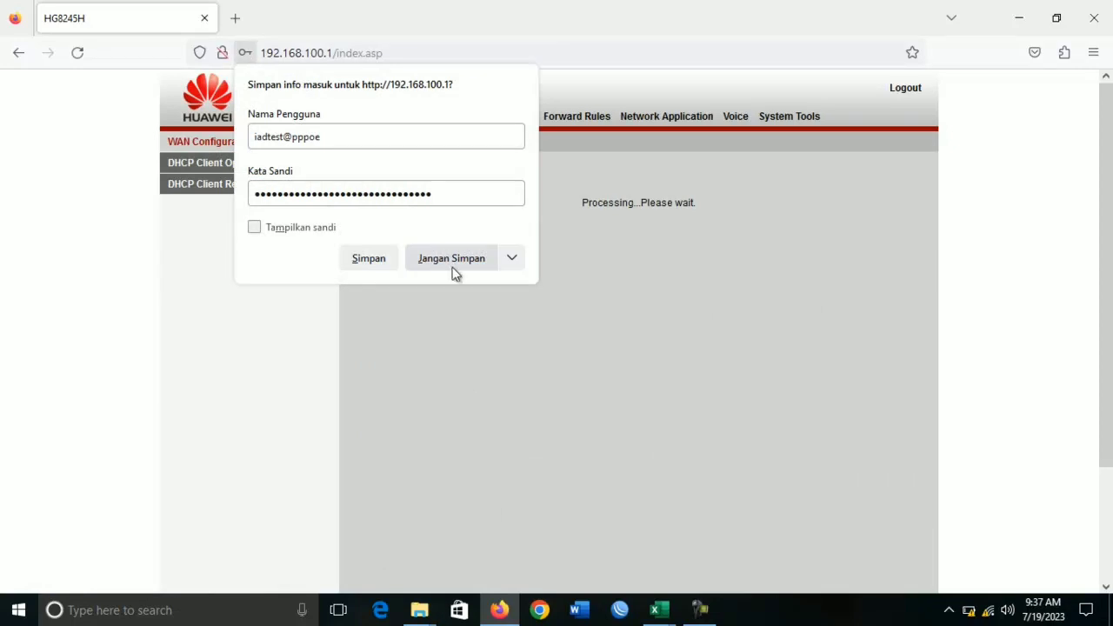
left_click(448, 259)
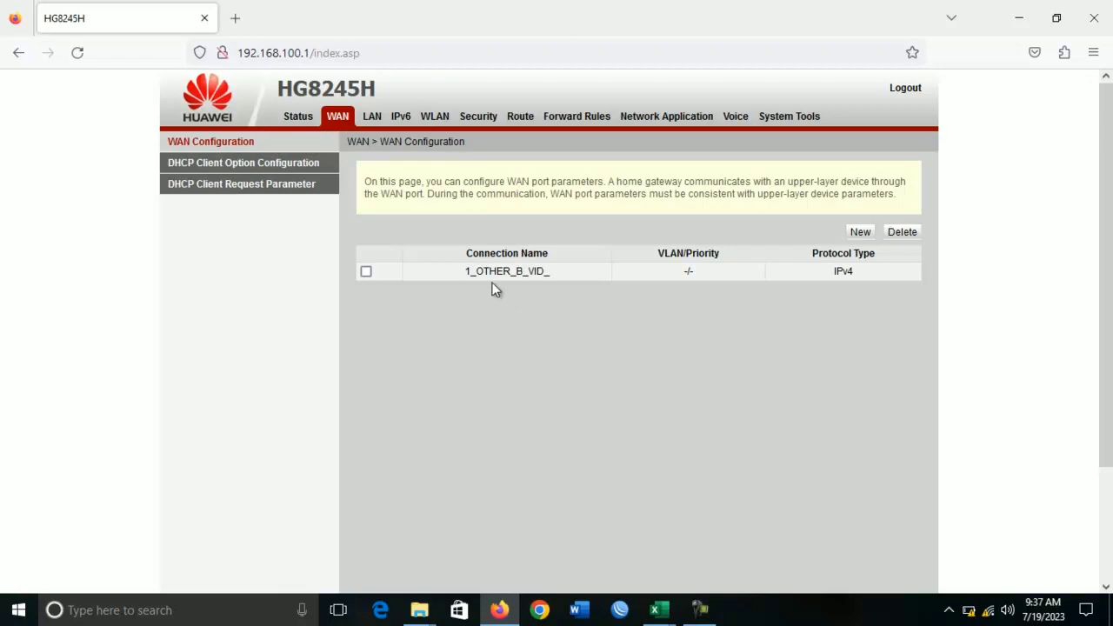
- Check the 1_OTHER_B_VID_ connection's settings, then log out to the router login page
left_click(366, 273)
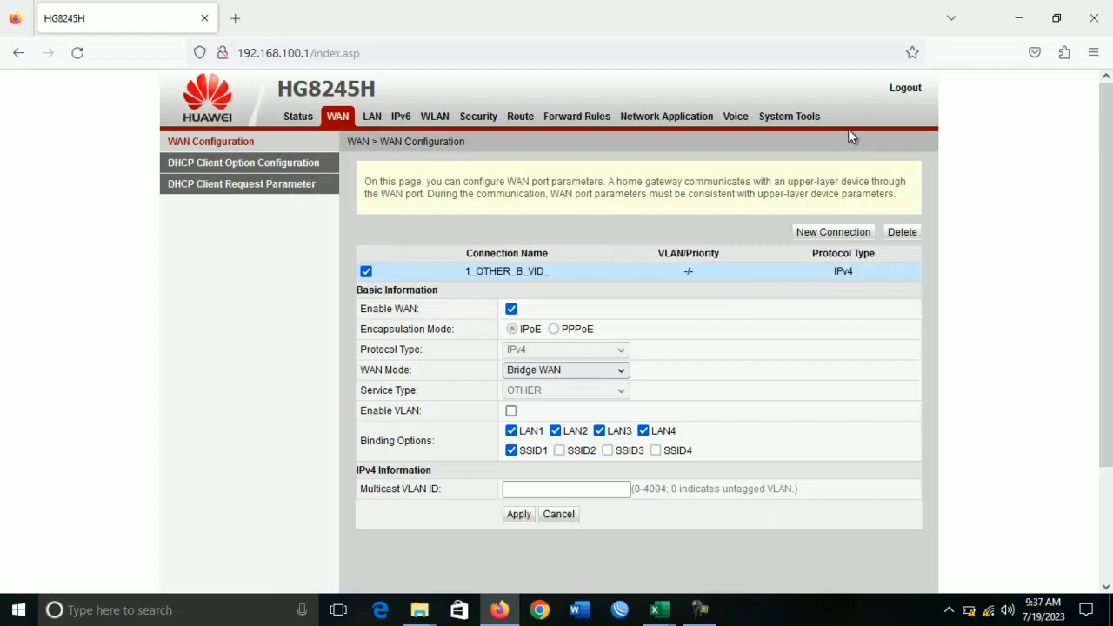
left_click(904, 91)
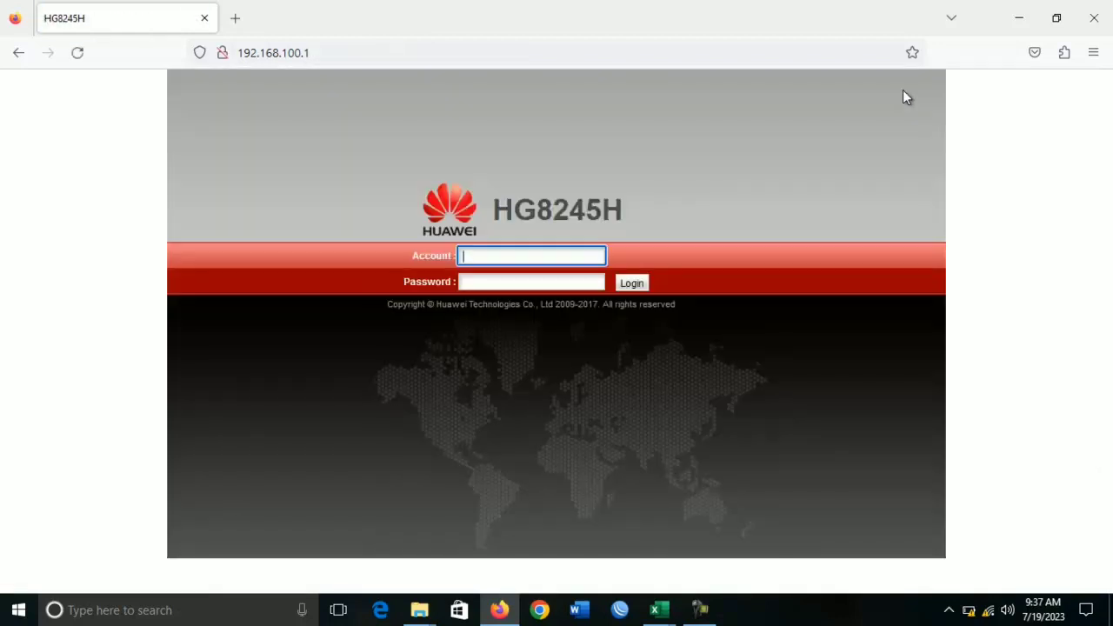